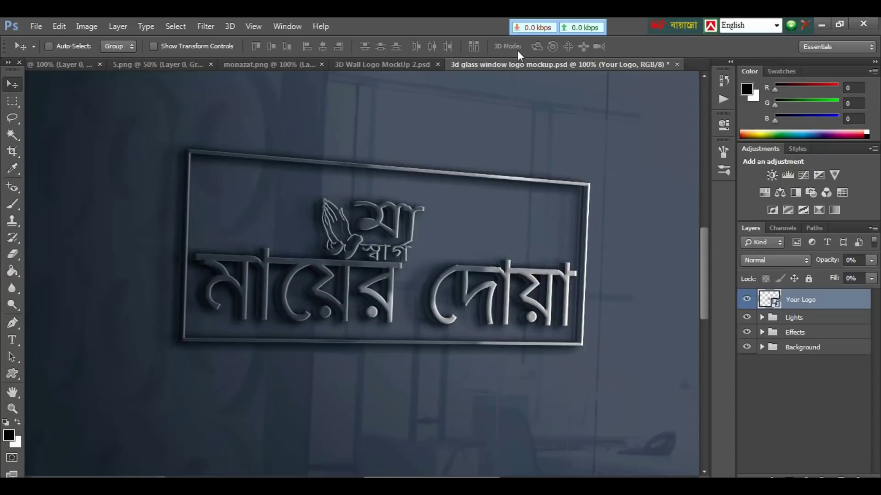
Close the 3D Wall Logo MockUp 2 and 3d glass window mockups without saving changes.
key(ctrl+shift+Tab)
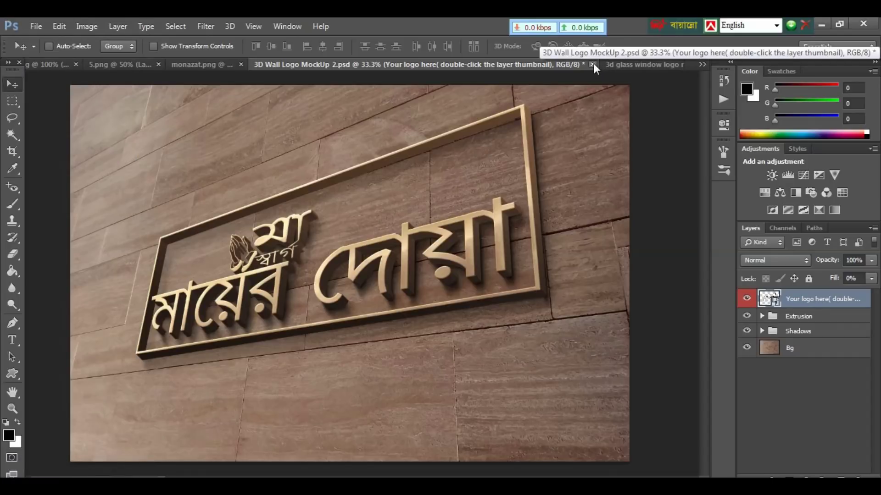
click(593, 64)
click(395, 194)
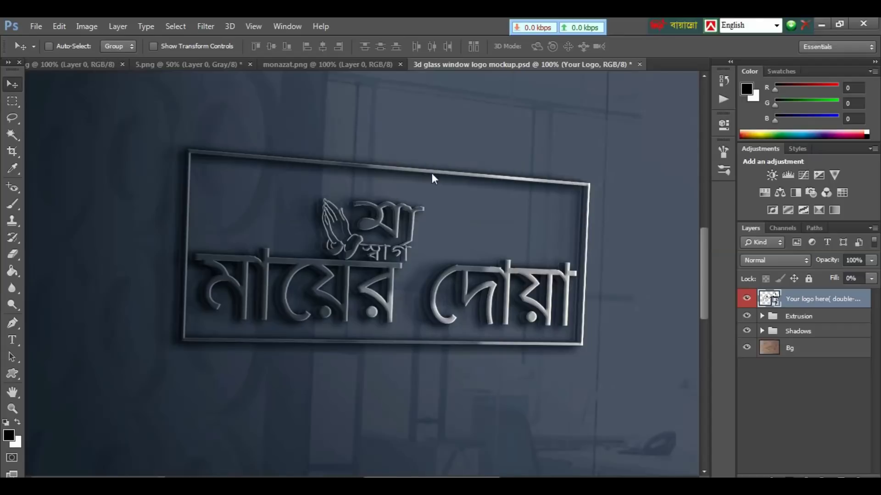
click(640, 64)
click(394, 195)
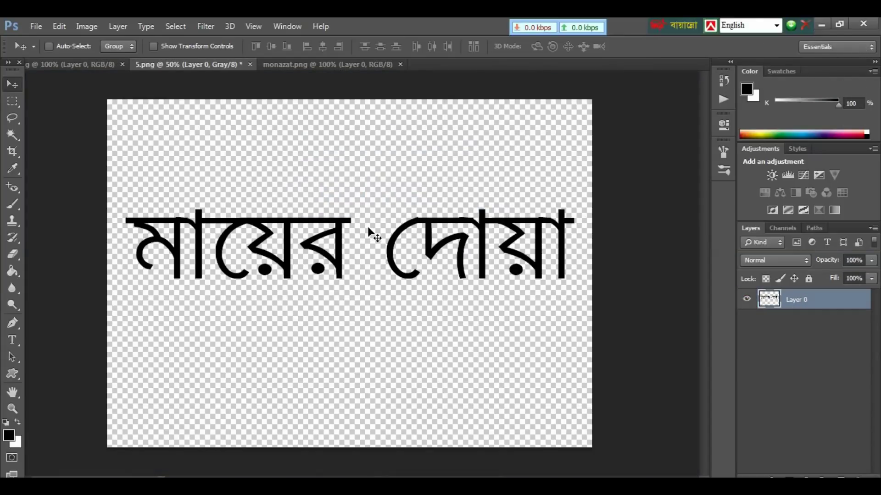
Move the Bengali title lower on its canvas and briefly zoom in on the praying hands image.
drag(369, 227, 370, 265)
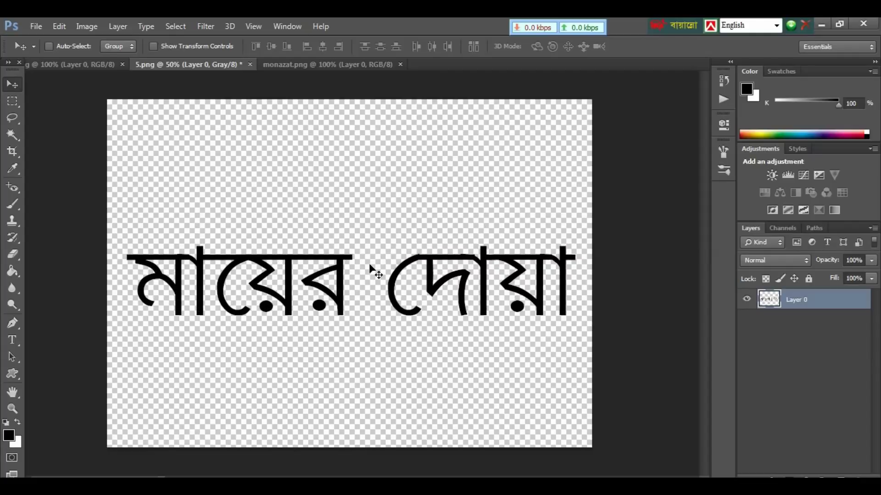
click(276, 65)
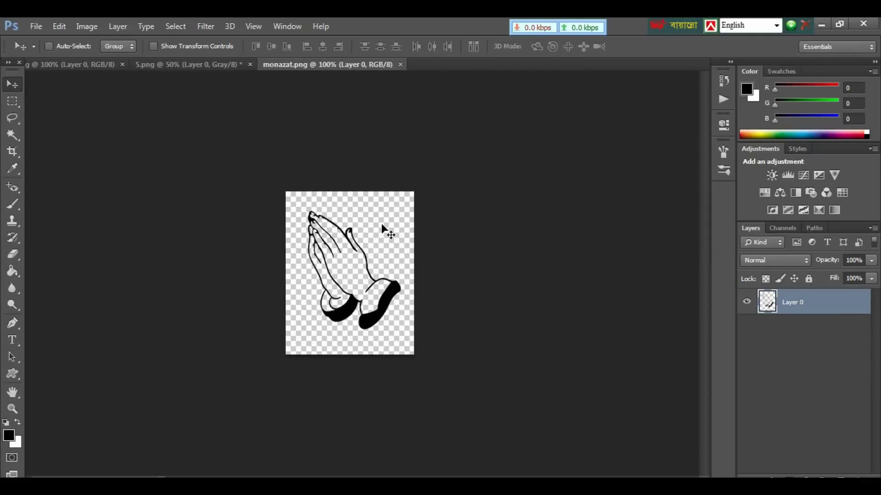
key(ctrl+plus)
key(ctrl+minus)
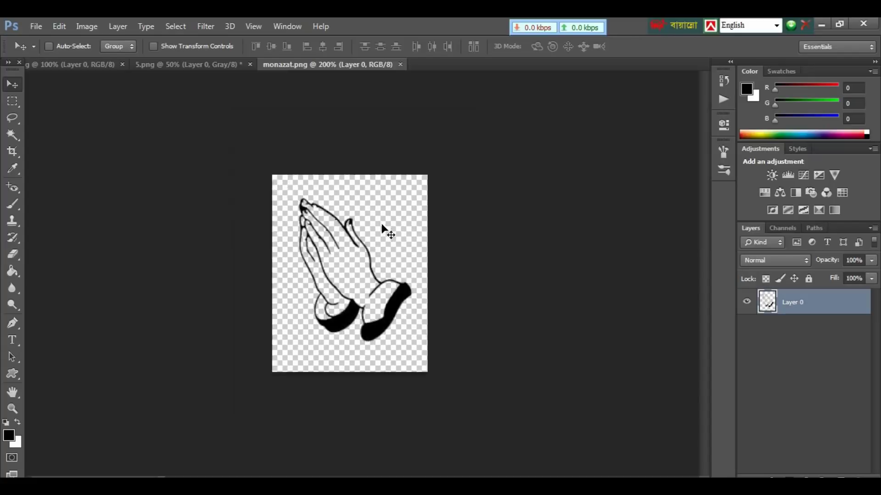
Review the emblem lettering, praying hands and title images, ending on the emblem lettering.
click(92, 62)
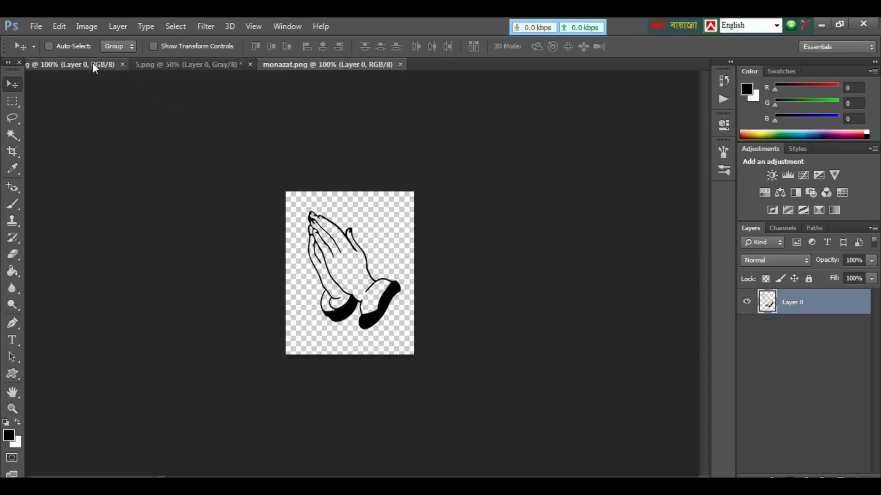
key(ctrl+plus)
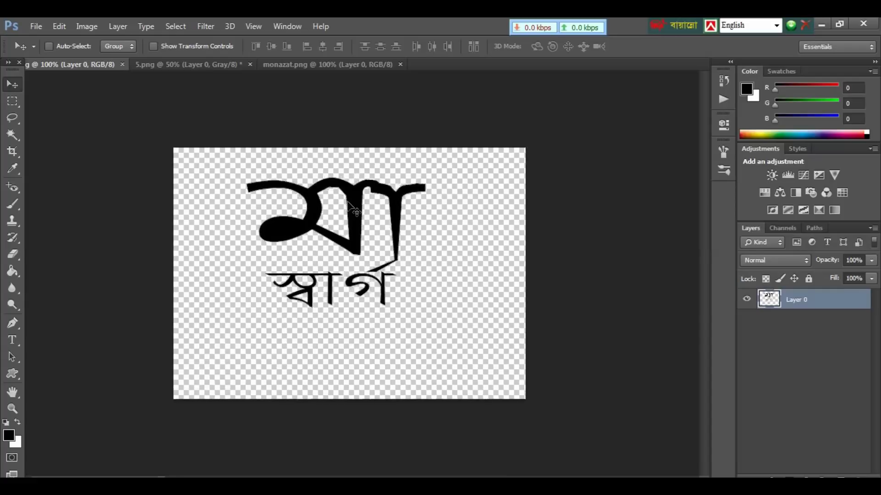
key(ctrl+minus)
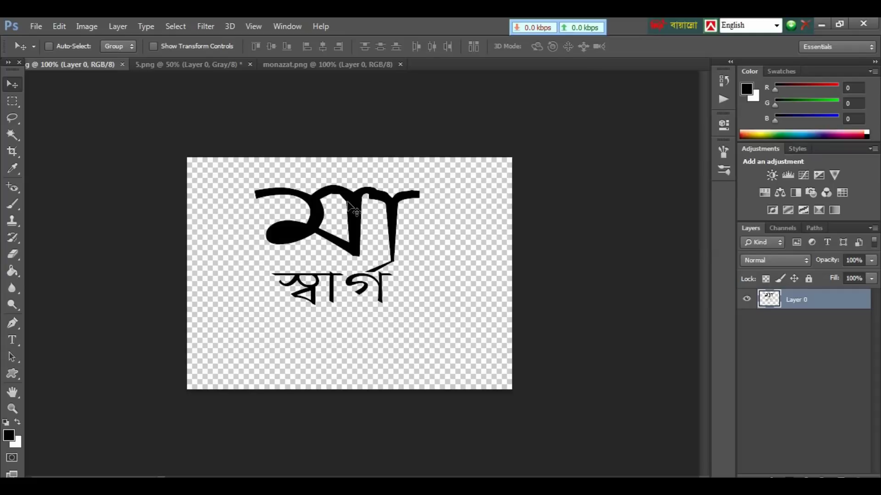
click(282, 65)
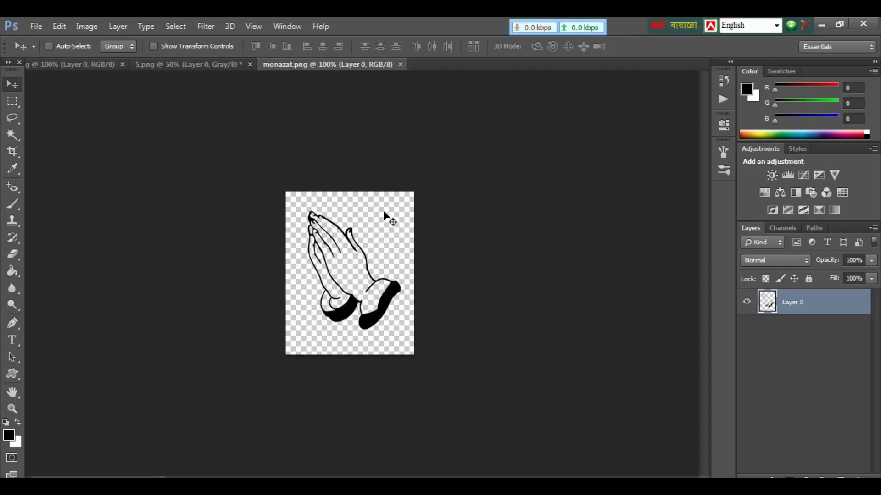
click(207, 67)
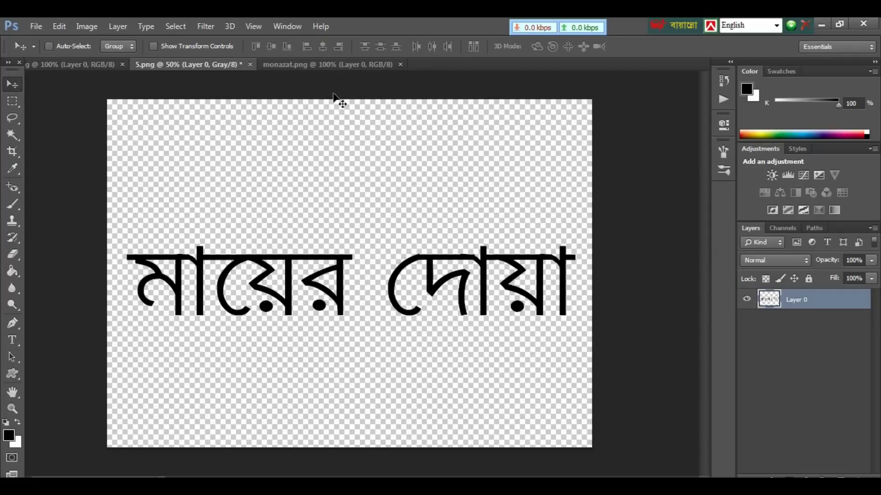
click(97, 63)
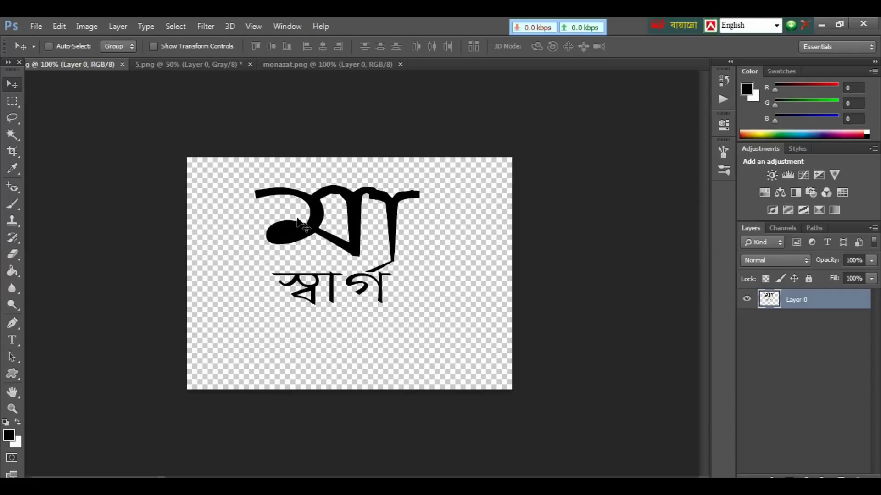
Drag the emblem lettering and praying hands into 5.png, placing the hands beside the emblem.
mouse_move(284, 207)
mouse_down()
mouse_move(194, 67)
mouse_move(271, 158)
mouse_move(361, 216)
mouse_up()
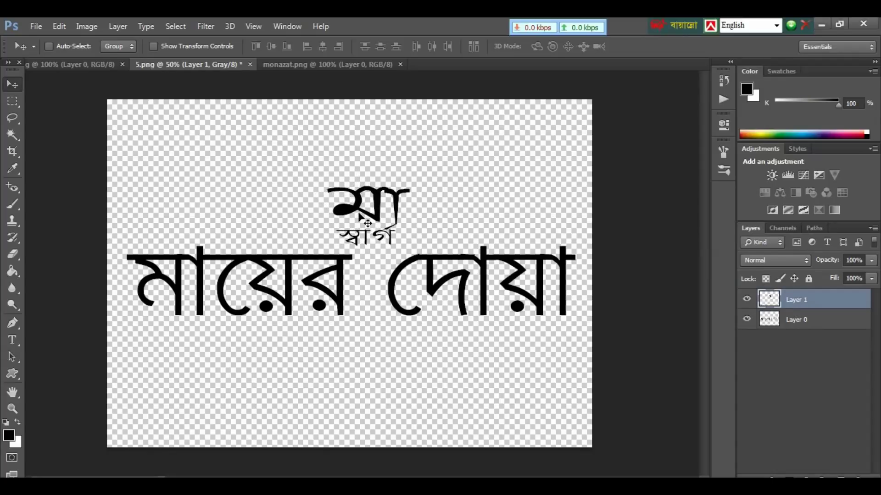
click(287, 64)
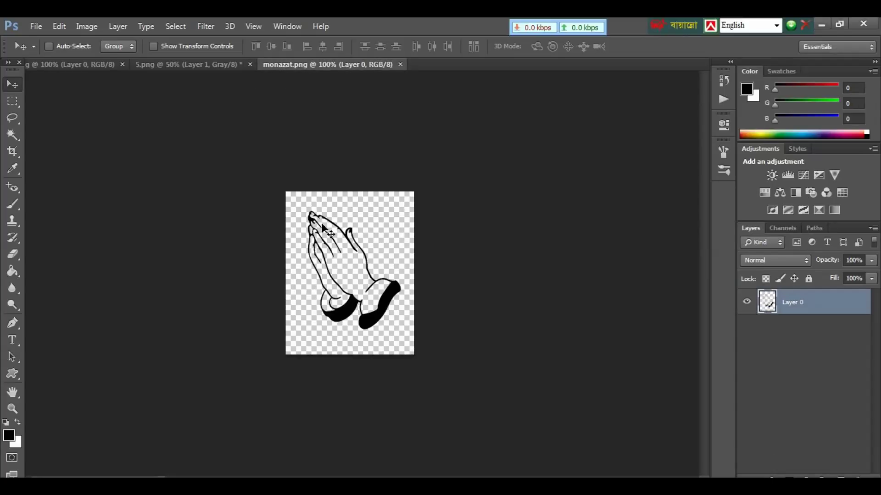
mouse_move(323, 227)
mouse_down()
mouse_move(249, 118)
mouse_move(296, 158)
mouse_up()
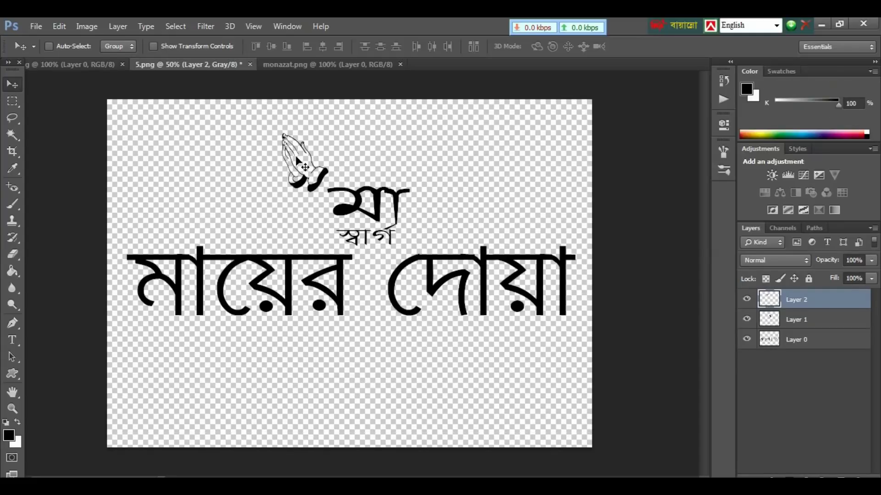
key(ctrl+plus)
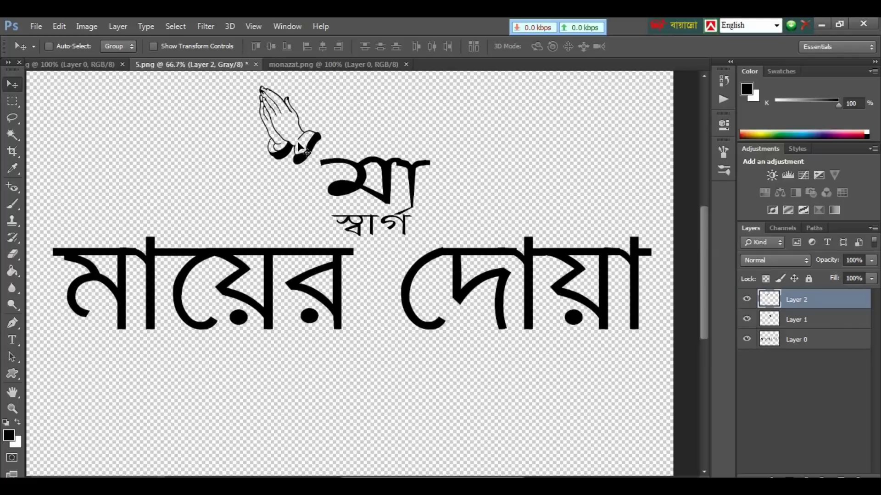
mouse_move(295, 171)
mouse_down()
mouse_move(312, 212)
mouse_move(322, 212)
mouse_up()
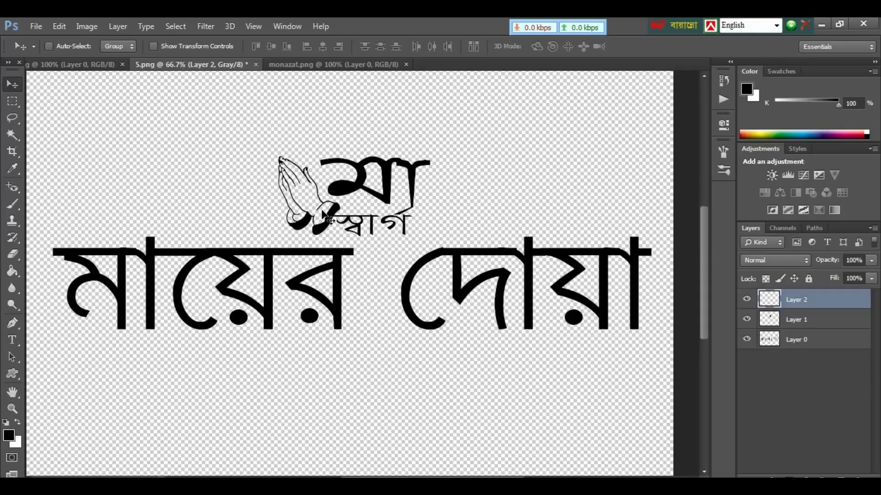
key(ctrl+minus)
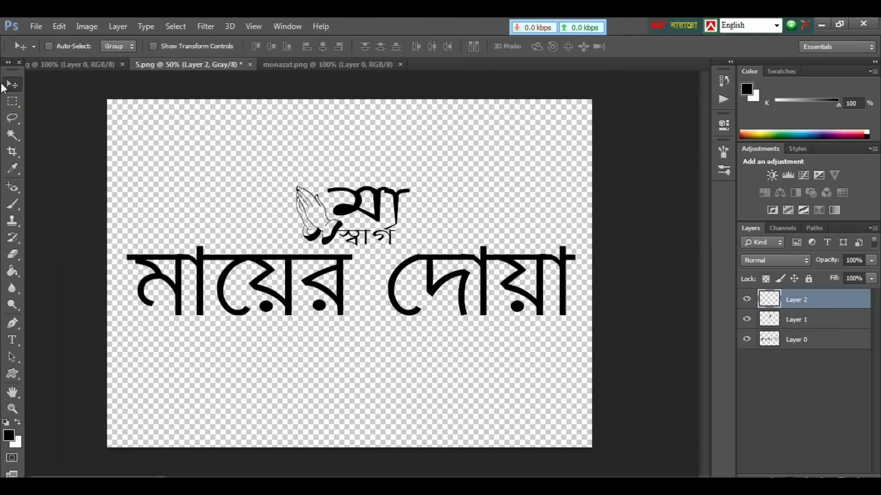
Stroke a rectangular selection around the logo with a 10 px black inside border, then deselect.
click(12, 102)
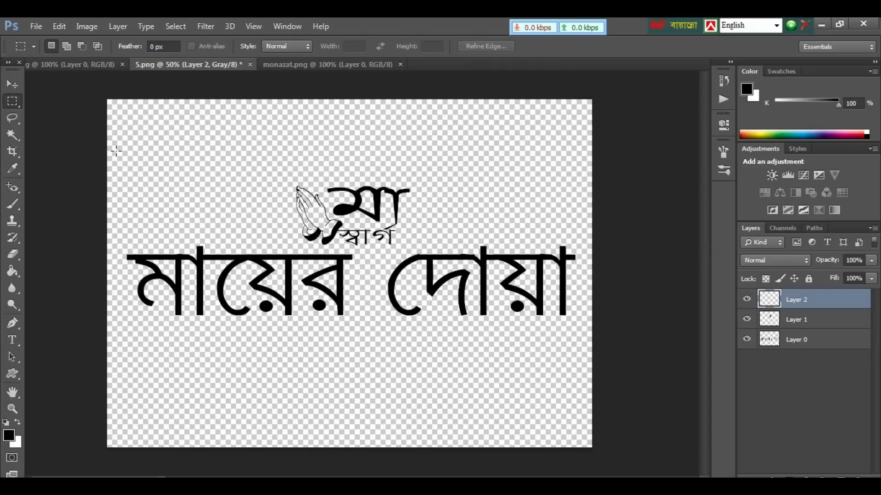
mouse_move(117, 152)
mouse_down()
mouse_move(334, 252)
mouse_move(537, 298)
mouse_move(583, 335)
mouse_up()
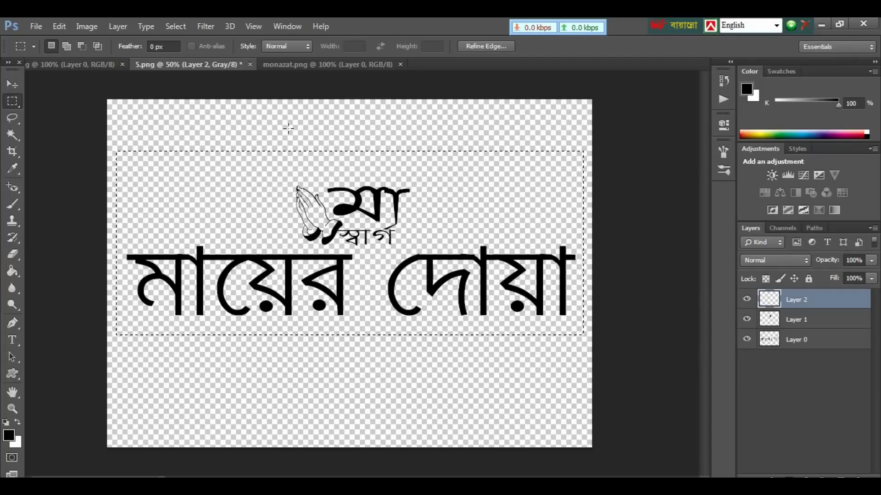
click(62, 27)
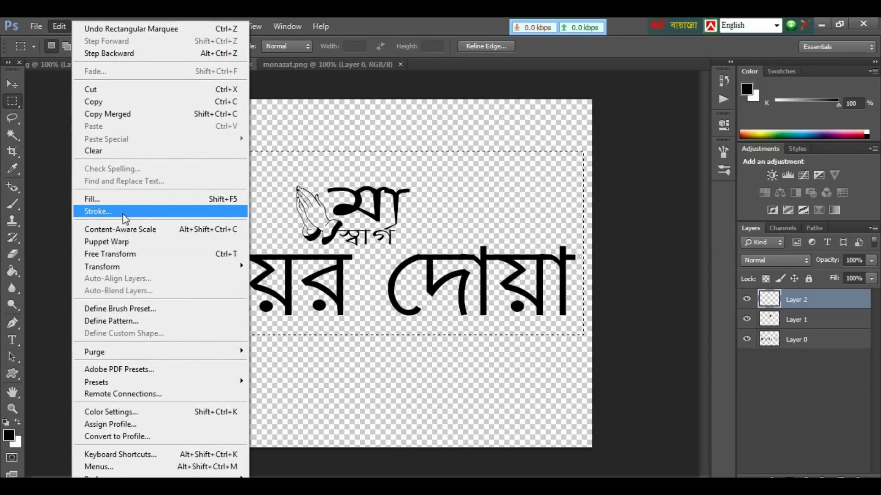
click(123, 215)
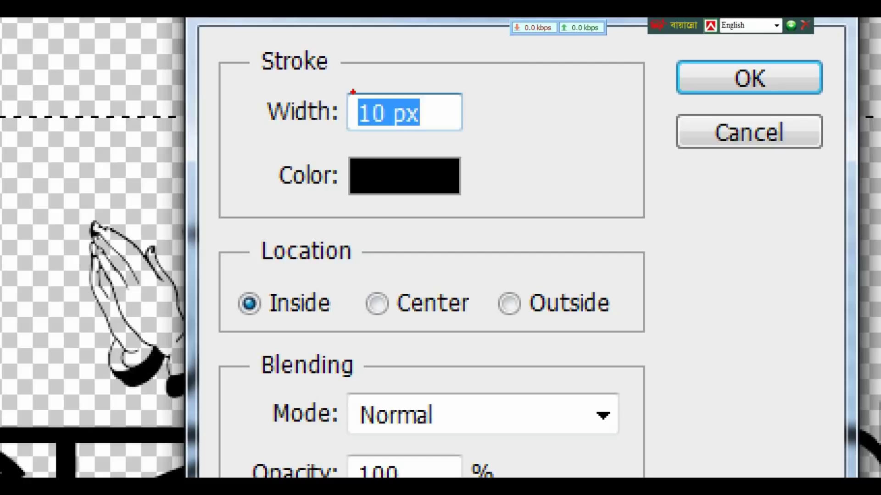
click(383, 143)
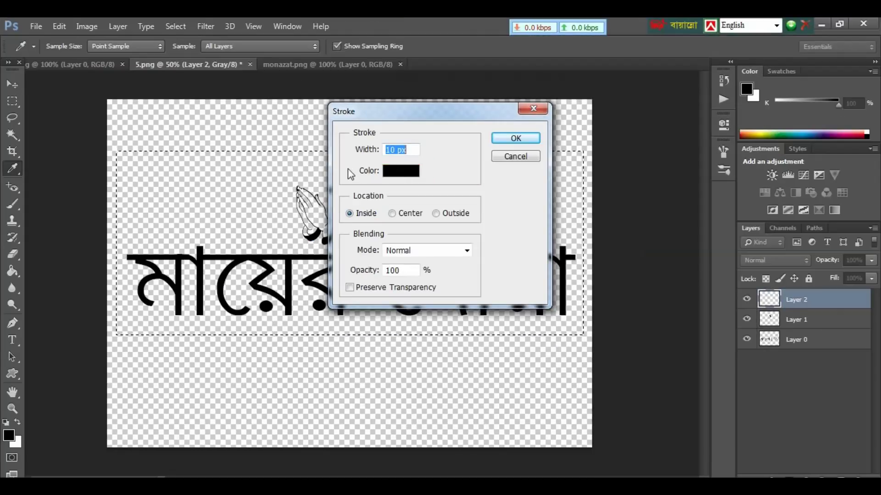
click(497, 139)
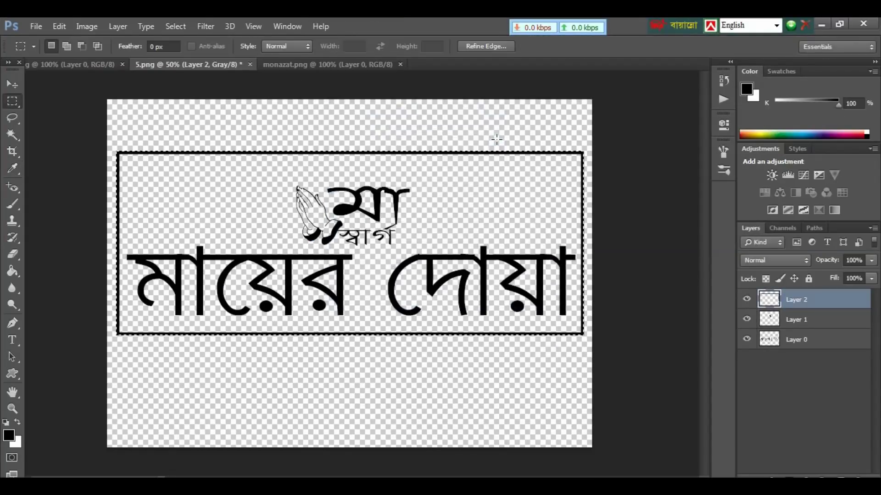
key(ctrl+d)
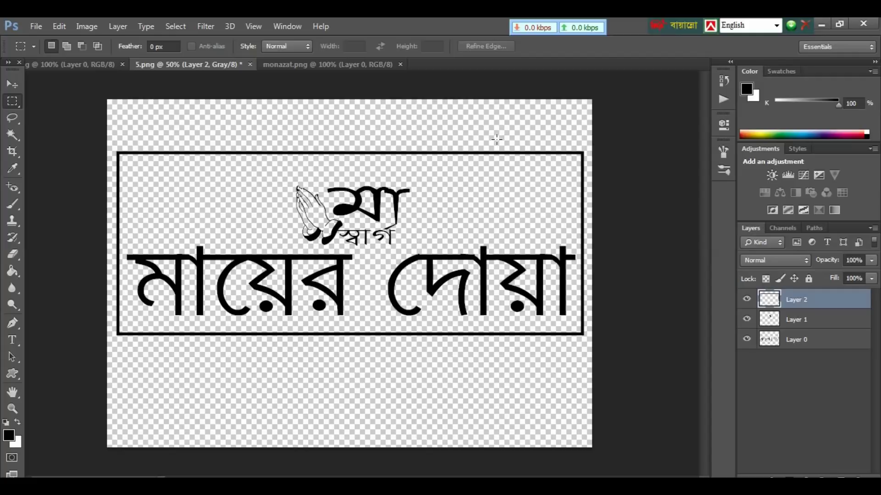
right_click(10, 373)
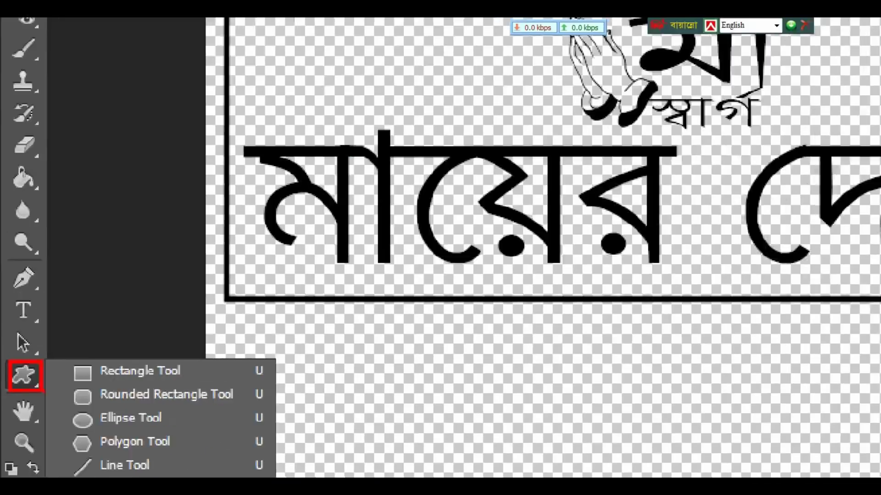
Draw a grey crown custom shape at the upper left inside the frame.
click(13, 373)
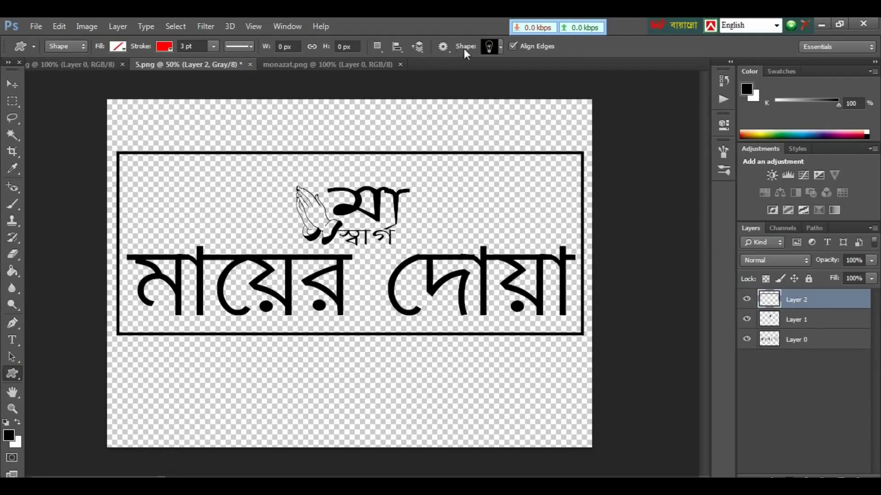
click(502, 46)
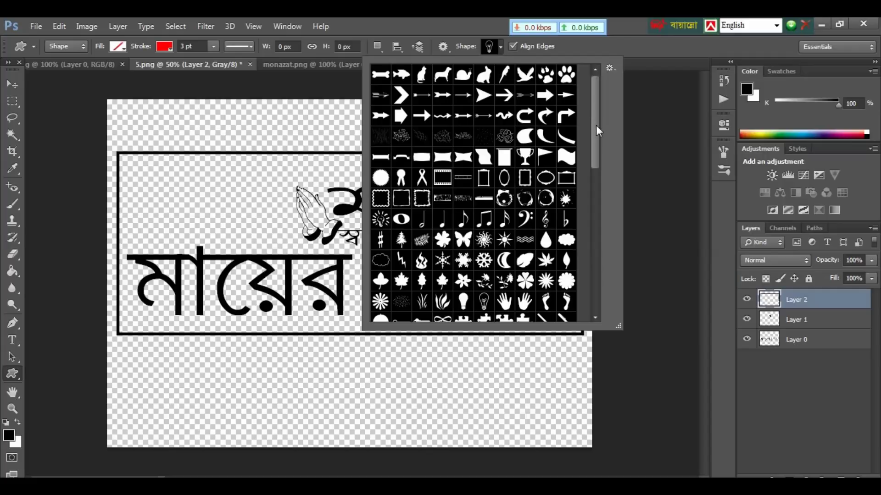
drag(595, 125, 602, 184)
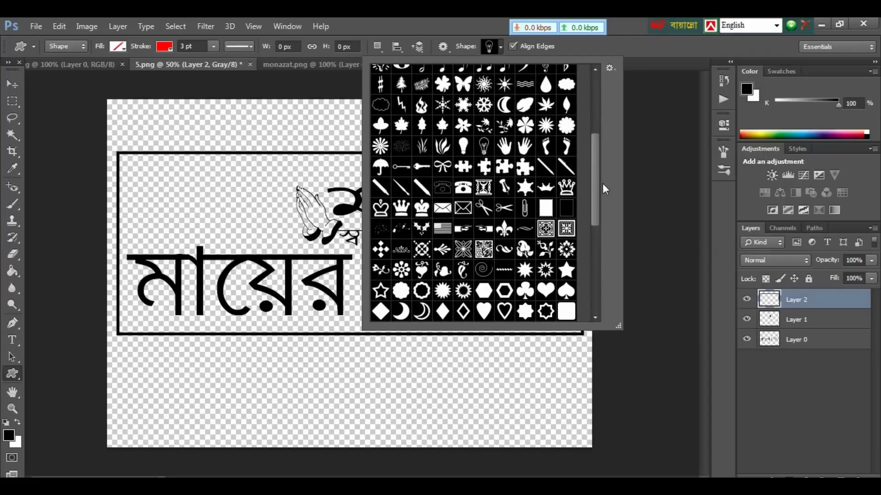
click(567, 187)
drag(145, 172, 214, 234)
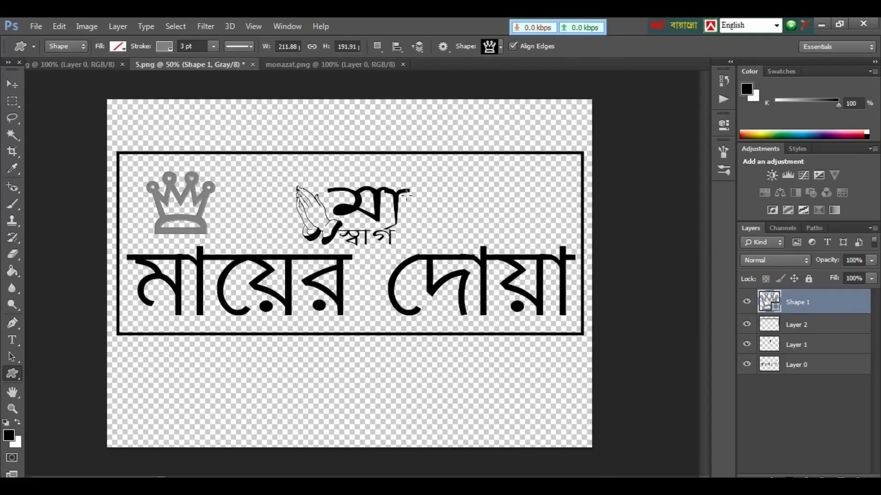
Alt-drag a copy of the crown to the frame's right end.
key(v)
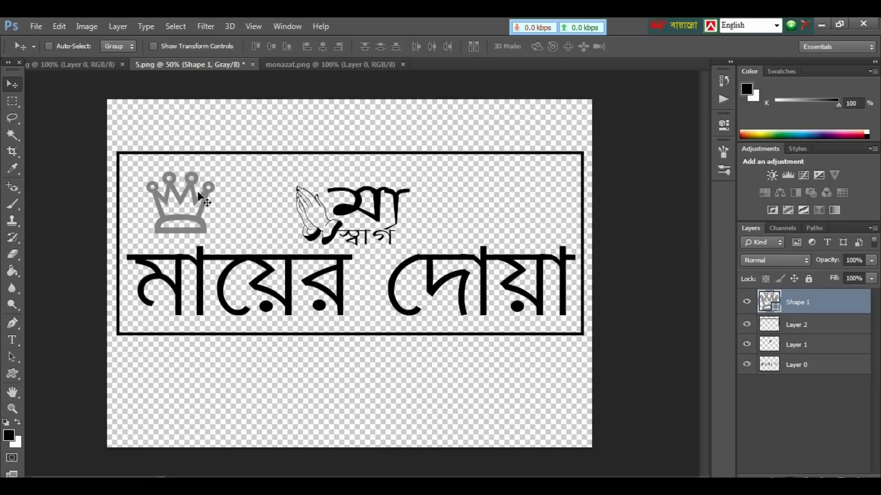
drag(192, 197, 510, 190)
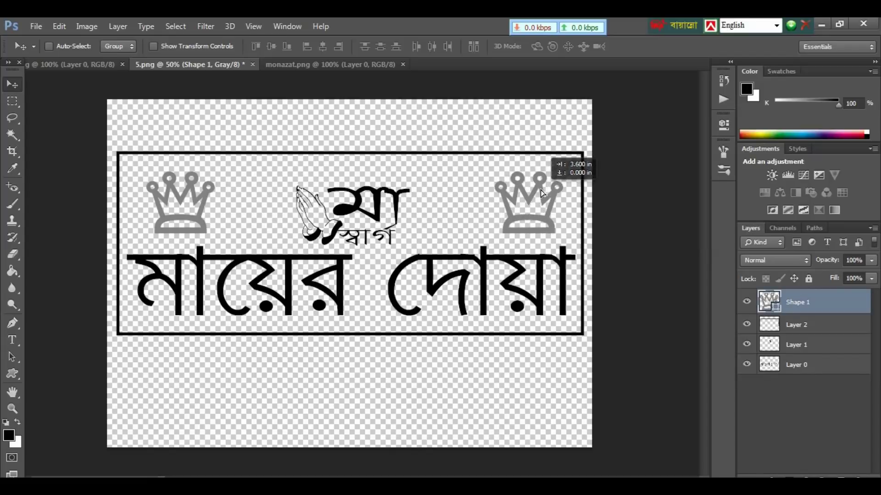
drag(511, 191, 542, 192)
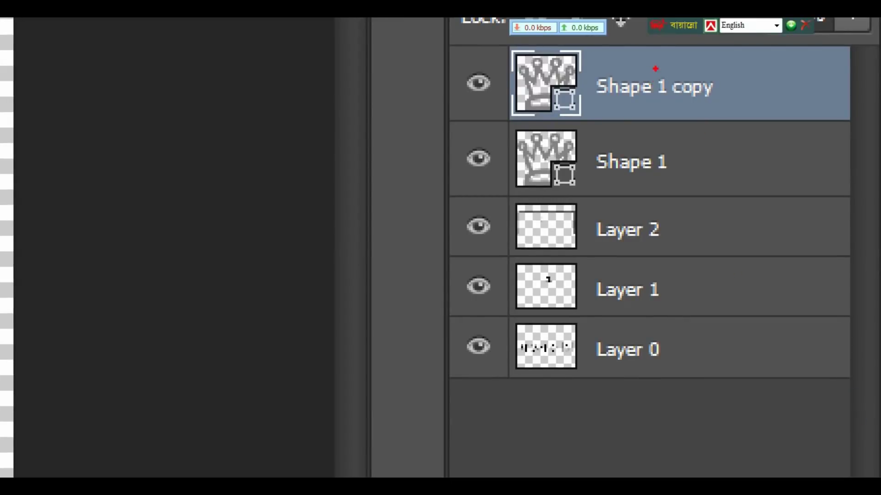
Merge all visible layers with Ctrl+Shift+E and nudge the merged logo back into place.
click(805, 288)
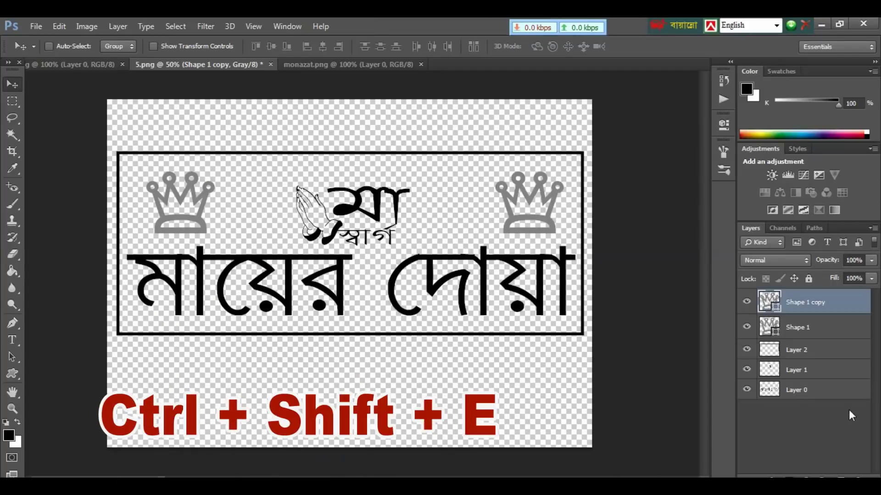
key(ctrl+shift+e)
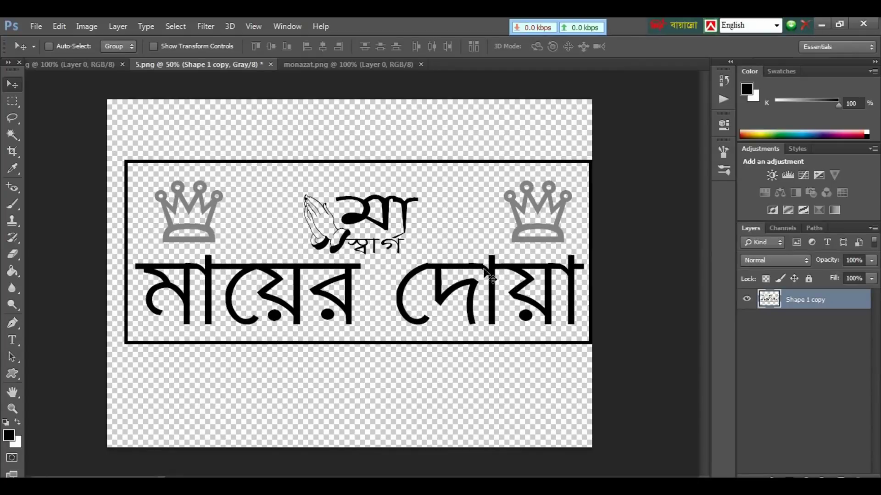
drag(485, 269, 473, 266)
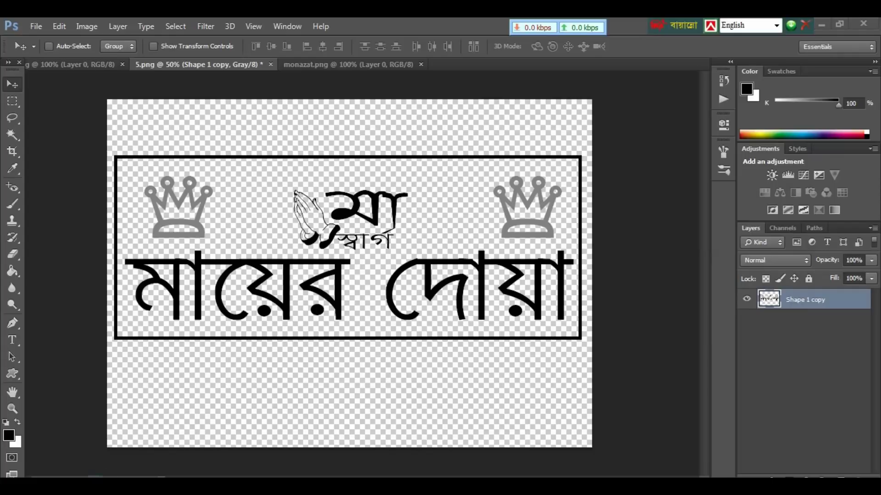
click(165, 459)
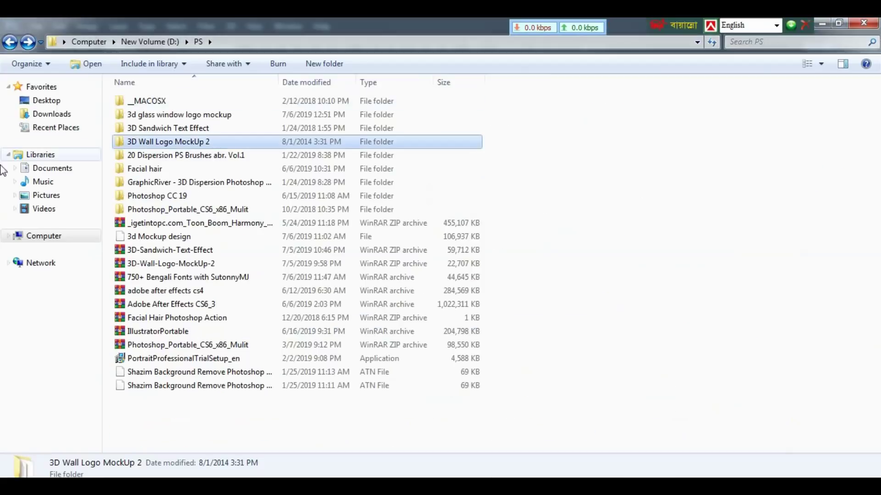
Open the PSD mockup file inside the 3D Wall Logo MockUp 2 folder.
right_click(127, 246)
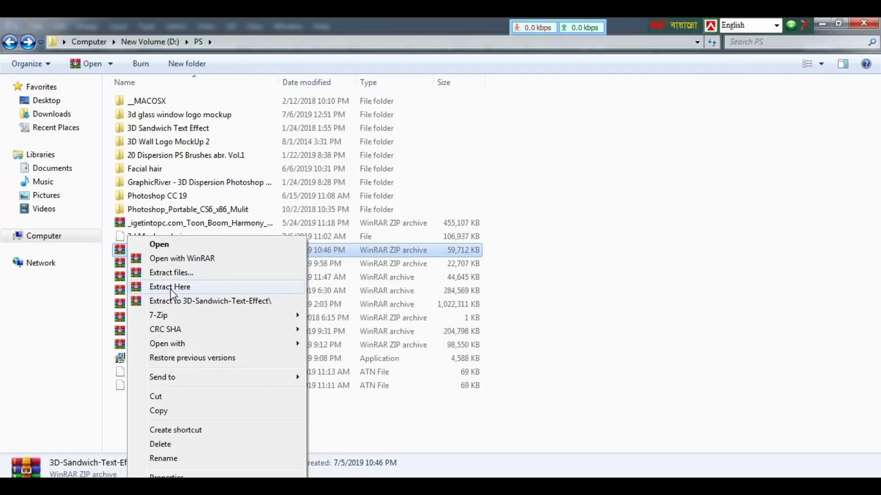
click(537, 184)
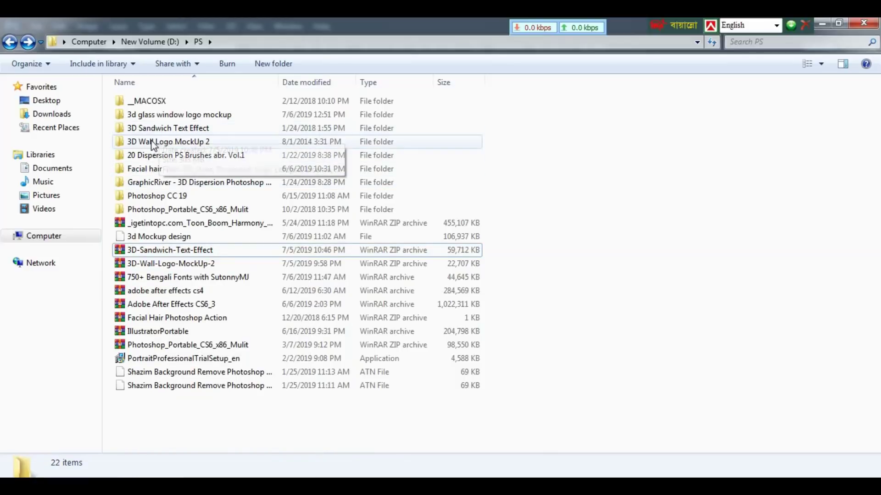
double_click(165, 142)
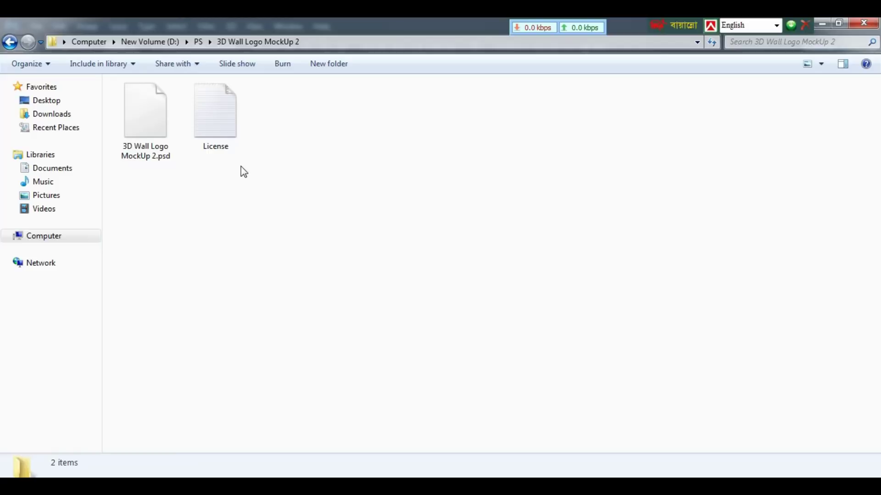
drag(243, 172, 155, 128)
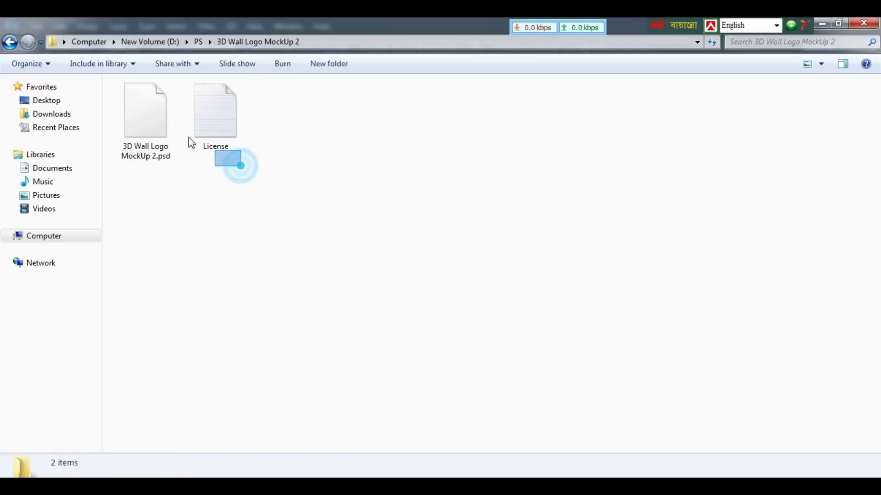
click(155, 128)
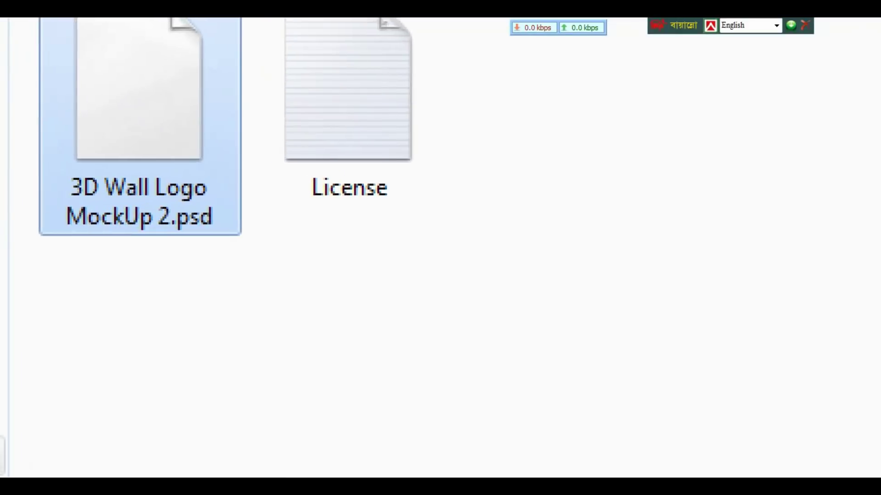
double_click(155, 127)
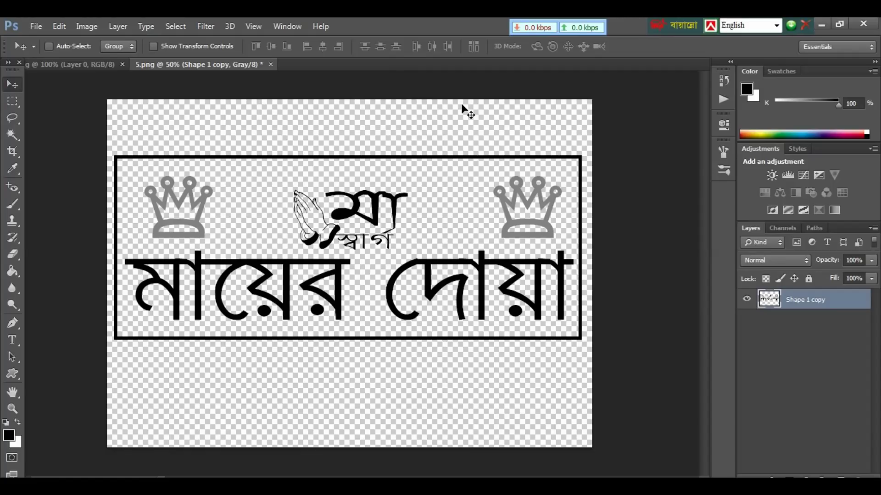
Open the .psd from the 3d glass window logo mockup folder via File > Open.
click(37, 26)
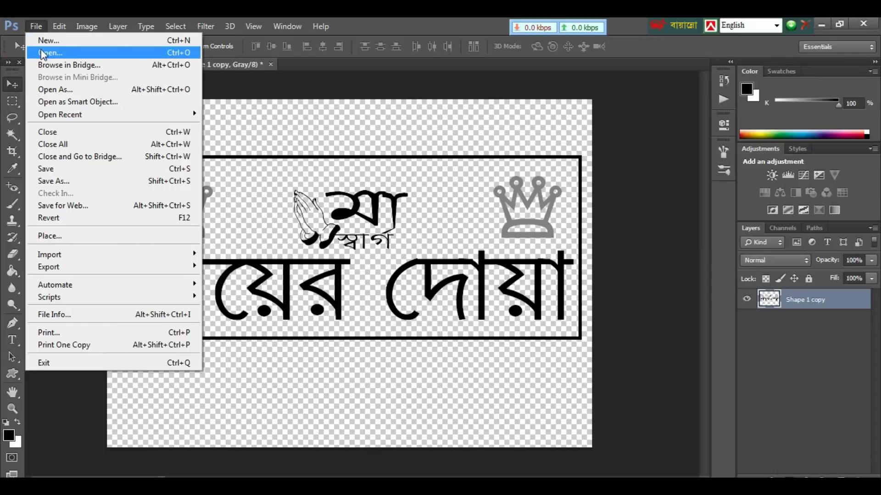
click(44, 53)
click(366, 151)
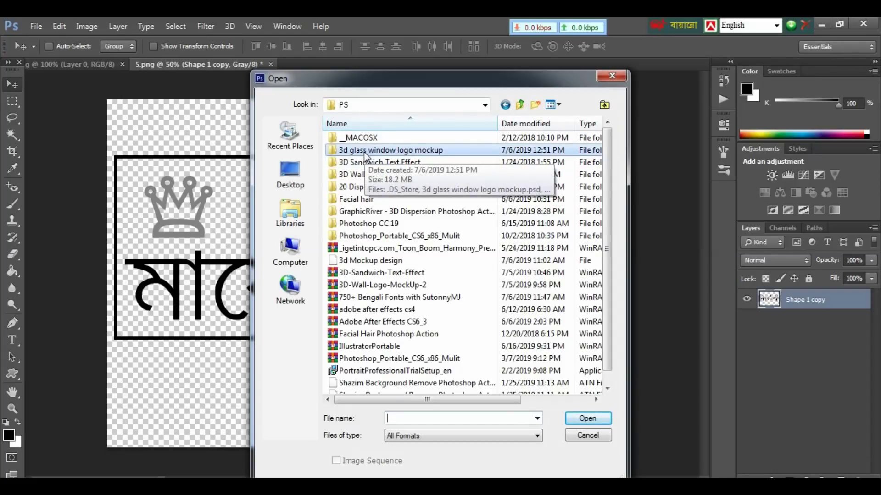
double_click(365, 151)
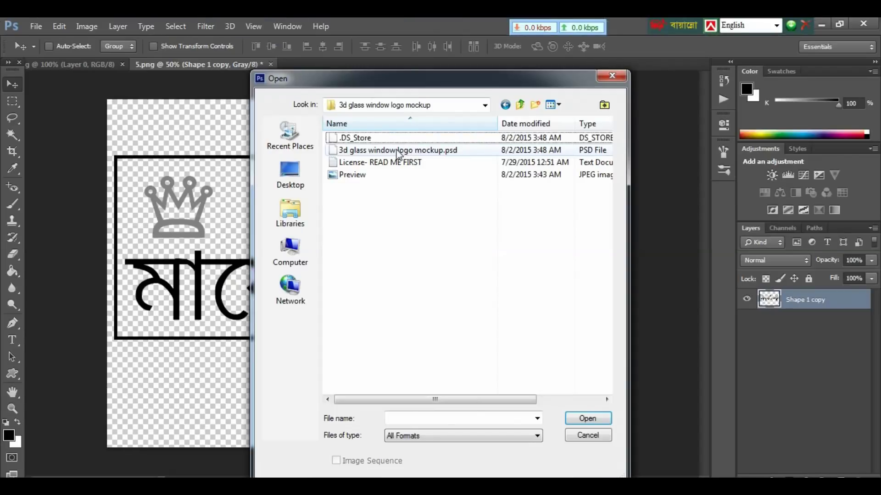
click(398, 152)
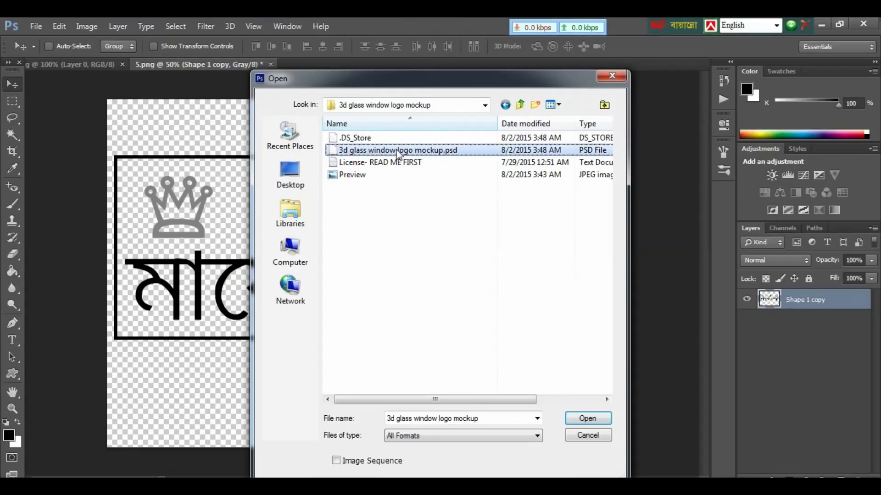
click(590, 421)
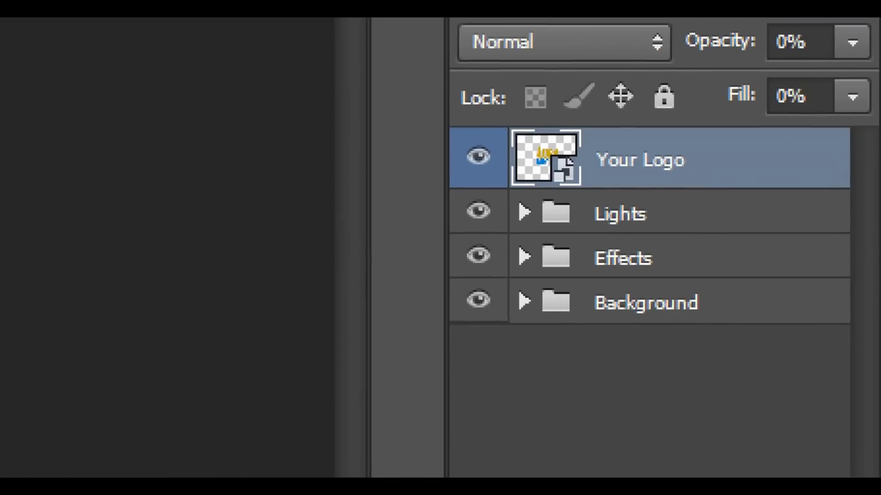
Open the Your Logo smart object's contents, accepting the save notice and colour-profile prompt.
click(852, 373)
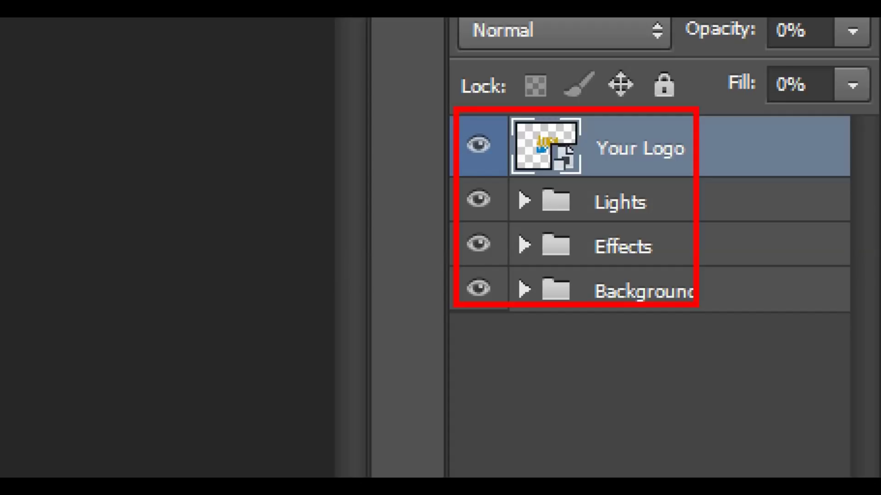
click(764, 292)
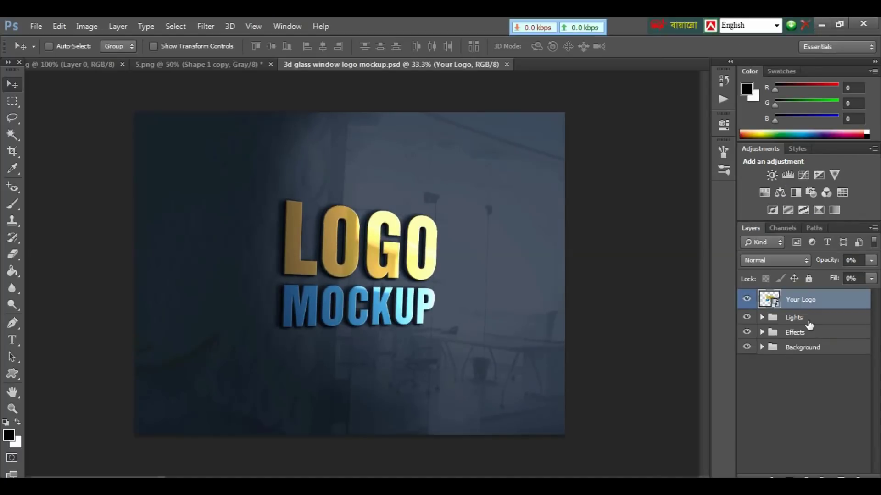
double_click(772, 301)
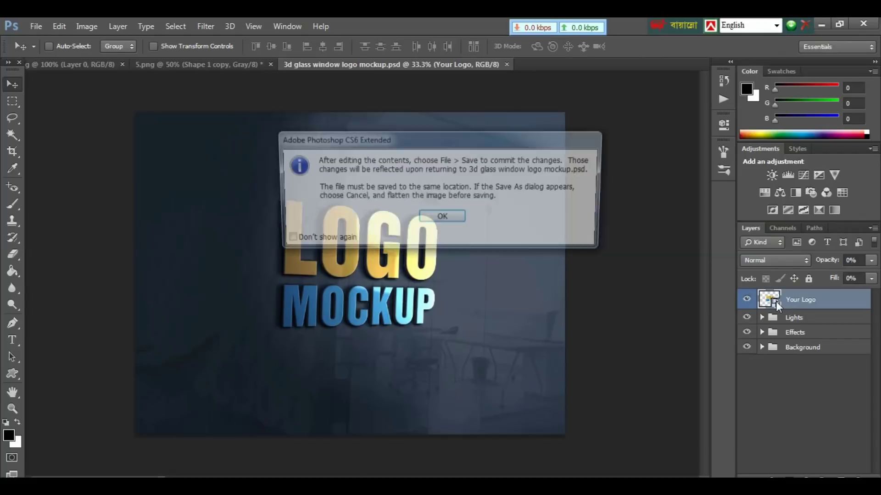
click(457, 219)
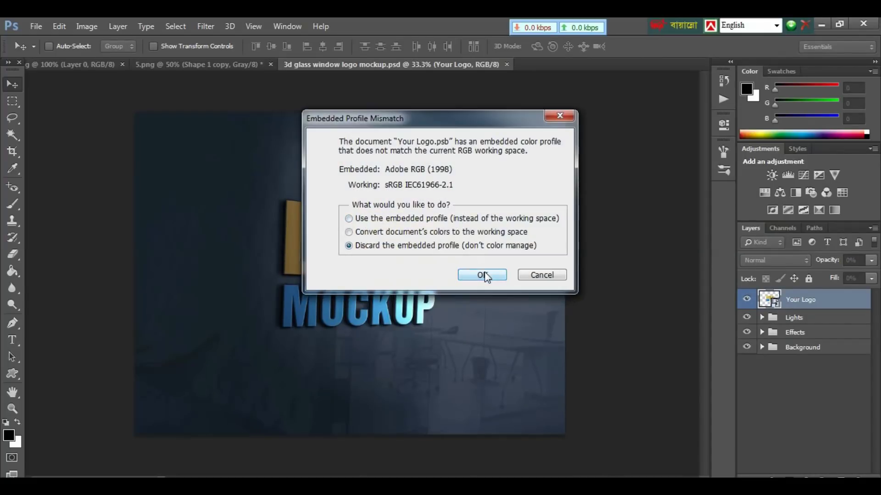
click(482, 274)
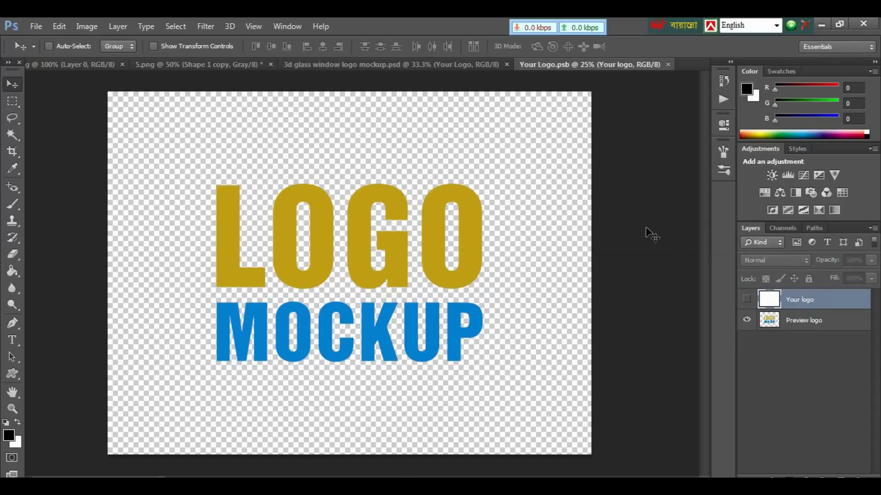
Check the glass mockup and Your Logo tabs, then return to the Bengali logo 5.png.
click(465, 64)
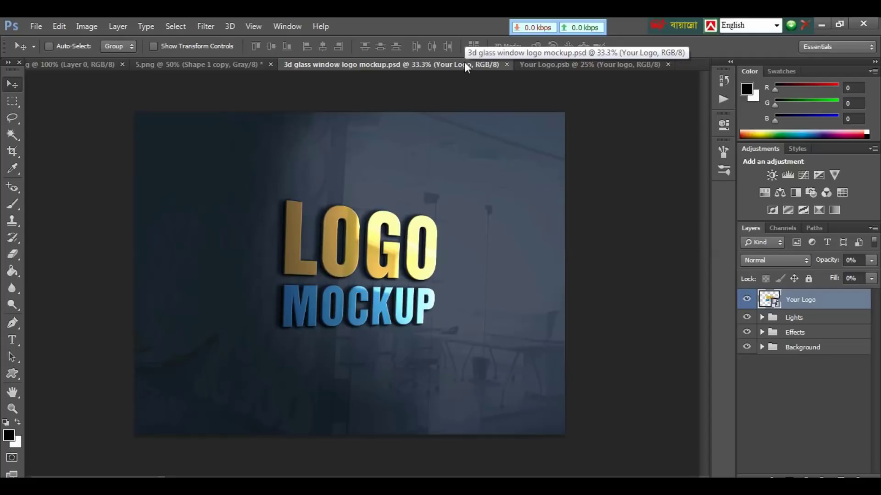
click(538, 64)
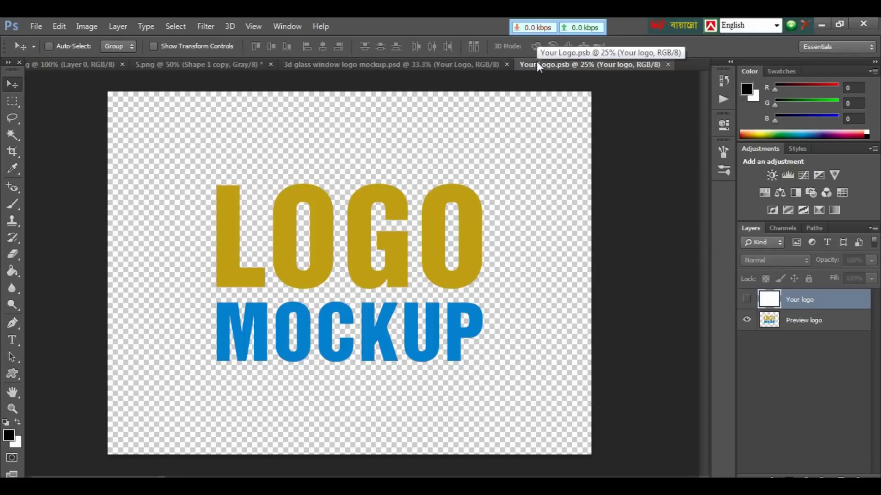
click(196, 64)
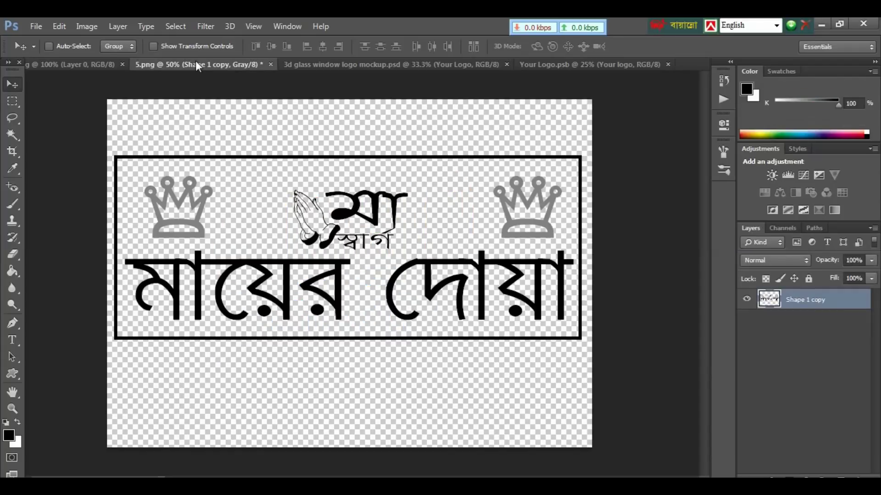
Drag the Bengali logo into Your Logo.psb and scale it up over the LOGO MOCKUP placeholder.
drag(404, 204, 558, 70)
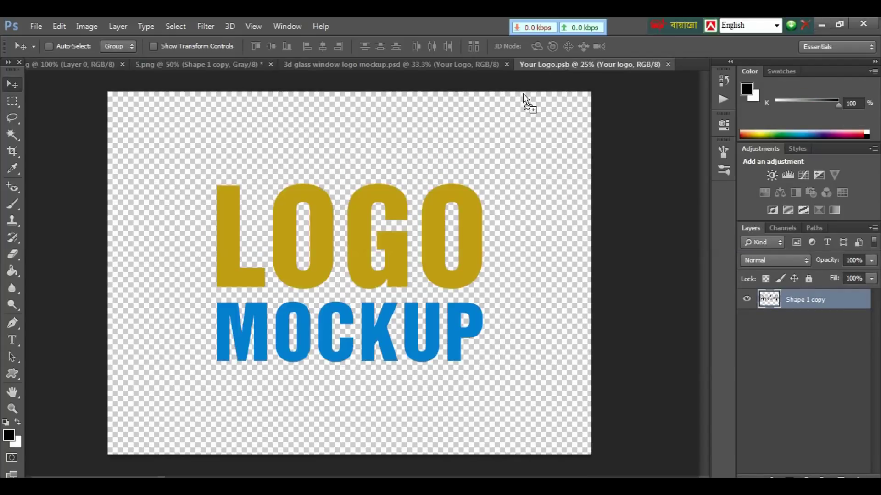
mouse_move(562, 68)
mouse_down()
mouse_move(387, 208)
mouse_move(369, 256)
mouse_up()
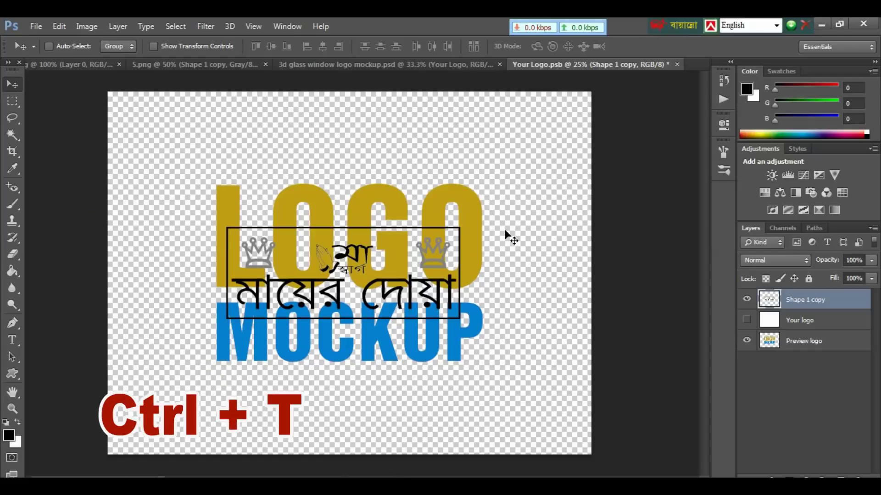
key(ctrl+t)
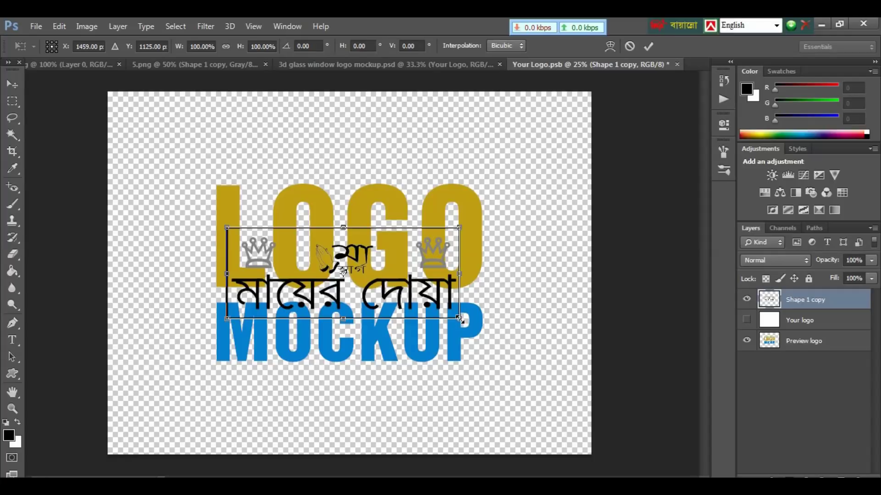
mouse_move(459, 318)
mouse_down()
mouse_move(517, 360)
mouse_move(502, 364)
mouse_up()
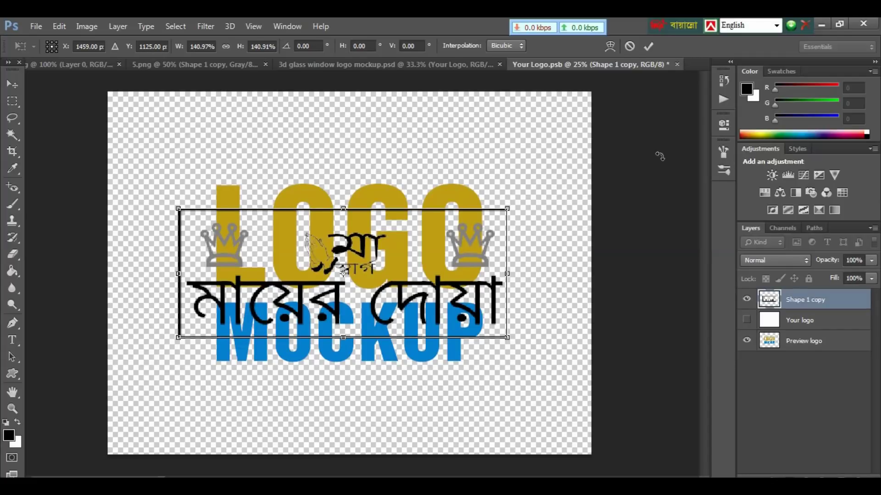
key(Return)
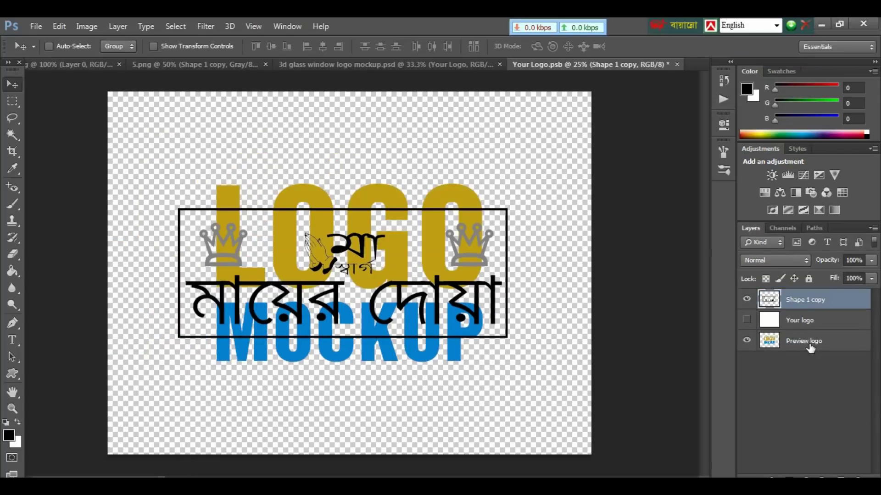
Delete the Preview logo layer and nudge the Bengali logo slightly into place.
click(811, 349)
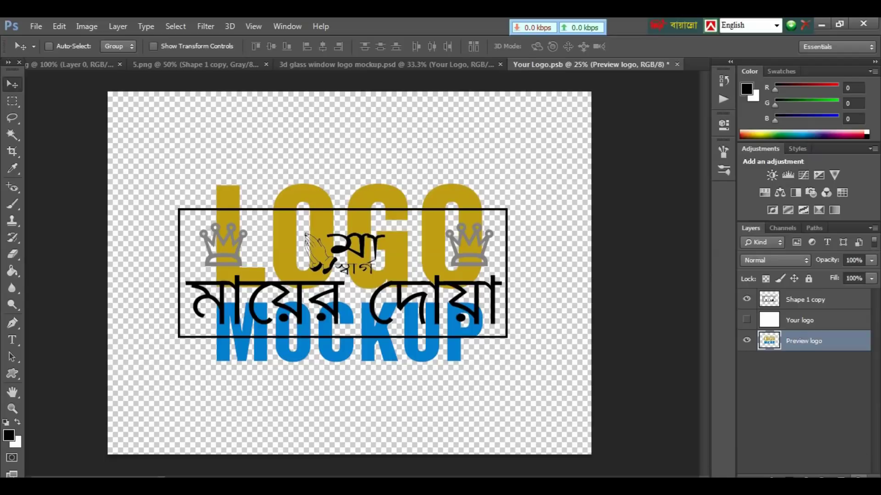
click(859, 479)
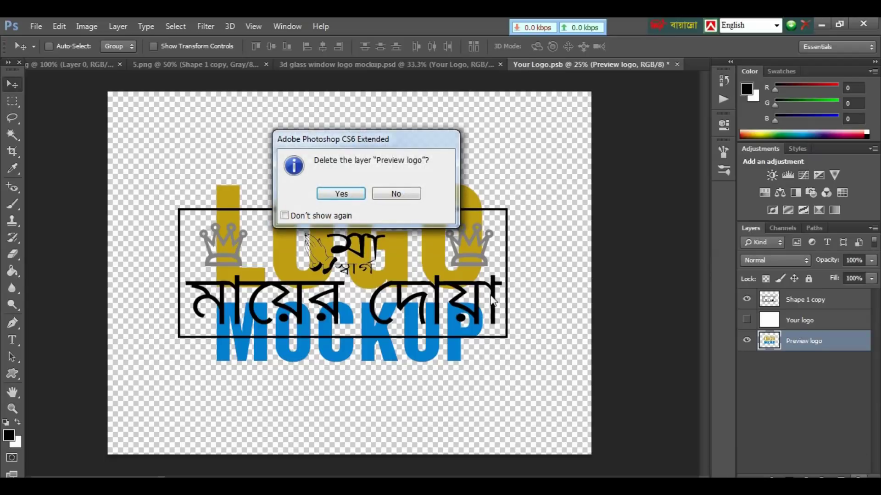
click(353, 193)
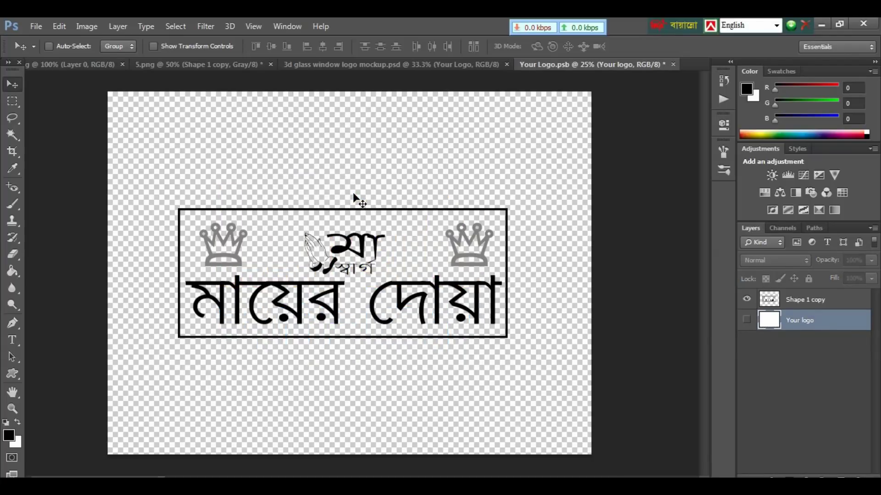
mouse_move(436, 245)
mouse_down()
mouse_move(429, 236)
mouse_move(443, 258)
mouse_up()
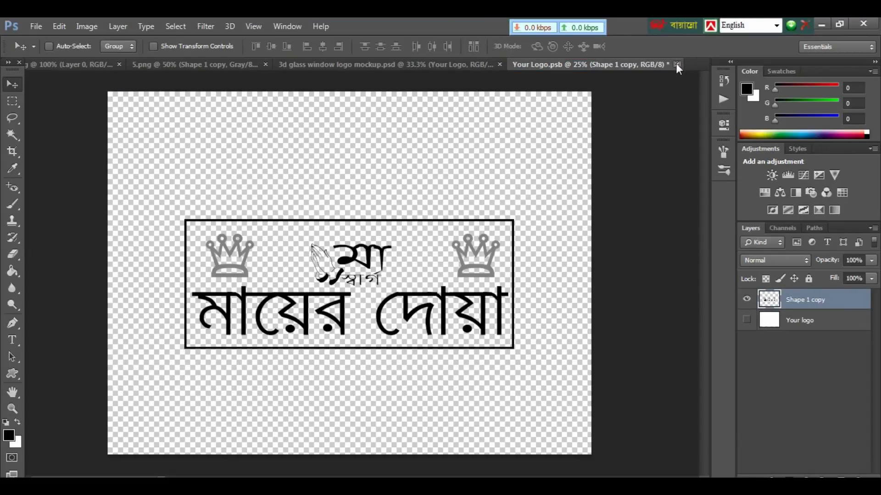
Close Your Logo.psb, saving changes, and return to the glass window mockup.
click(677, 65)
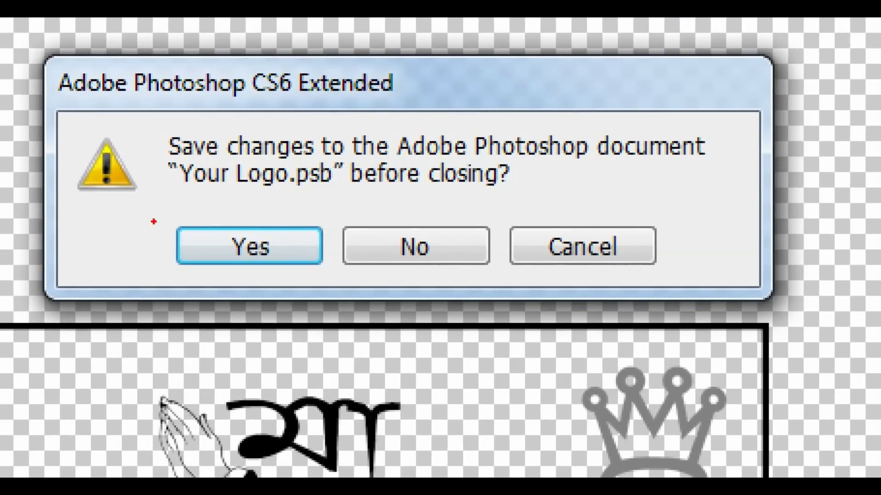
drag(162, 209, 329, 272)
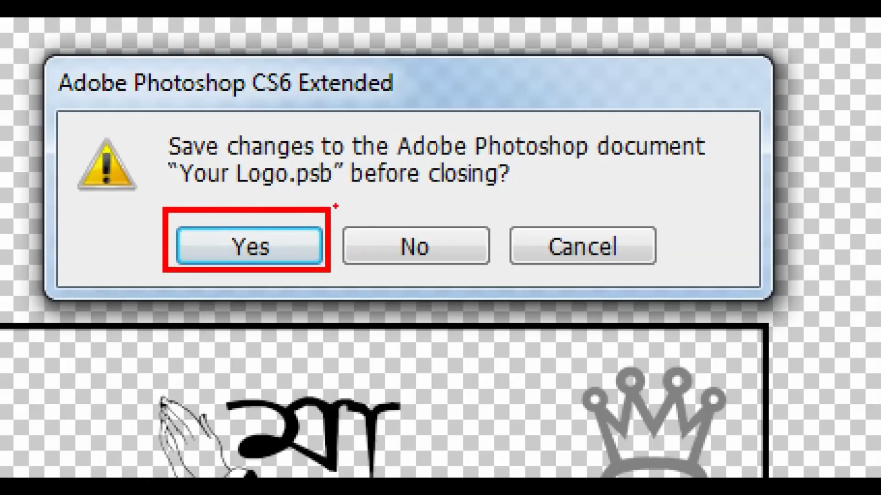
mouse_move(337, 202)
mouse_down()
mouse_move(633, 263)
mouse_move(653, 278)
mouse_up()
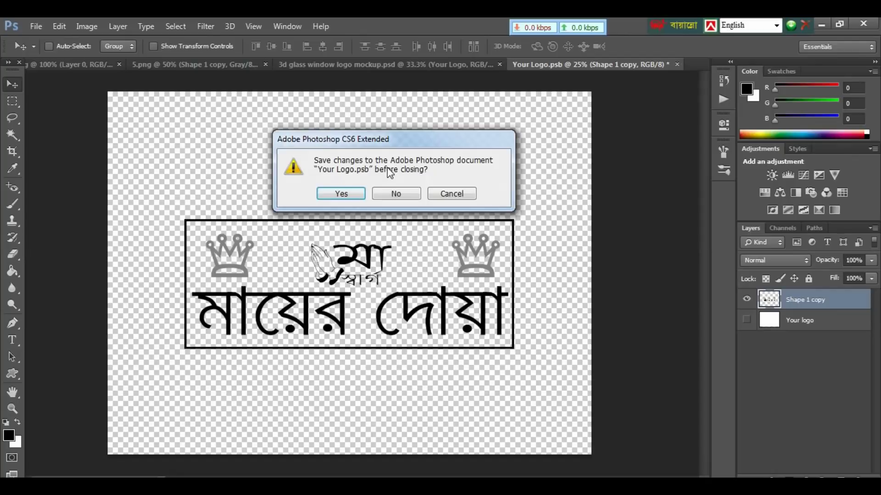
click(353, 195)
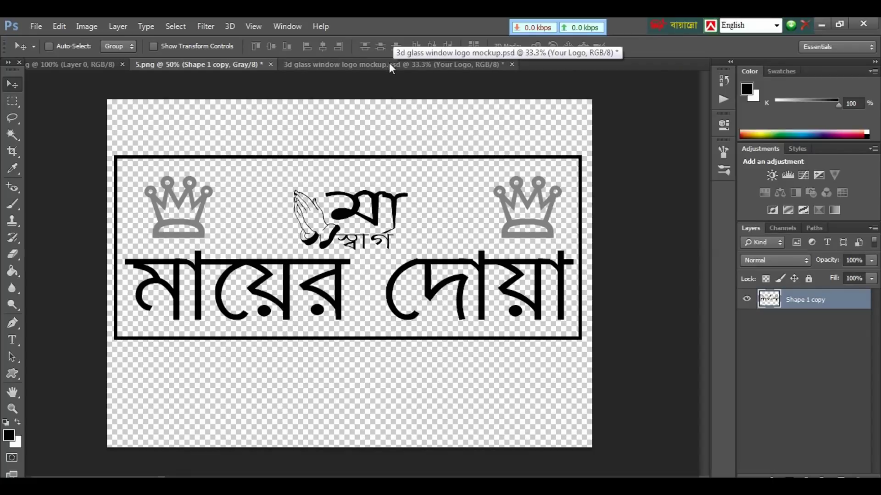
click(389, 62)
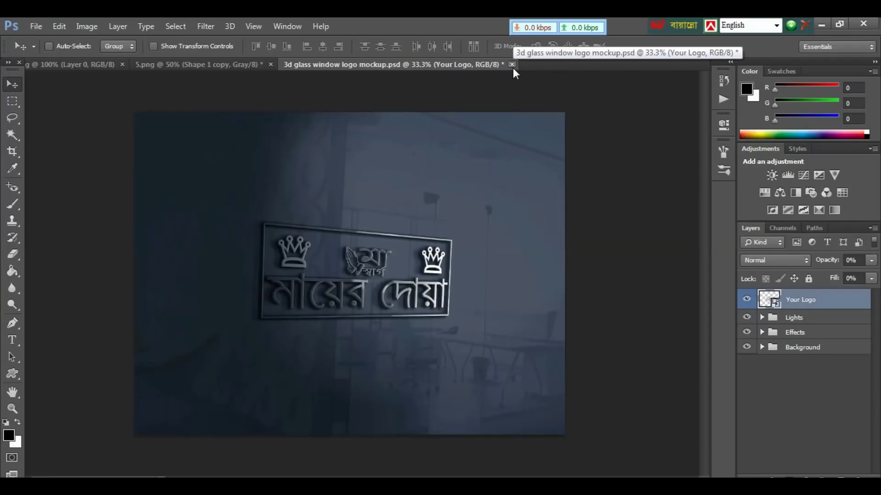
Close the glass mockup unsaved and open the PSD from the 3D Wall Logo MockUp 2 folder.
click(513, 65)
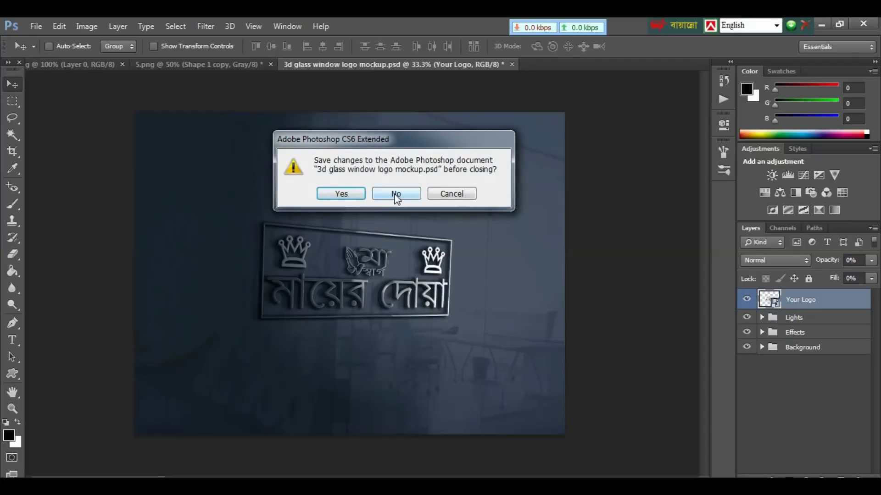
click(396, 196)
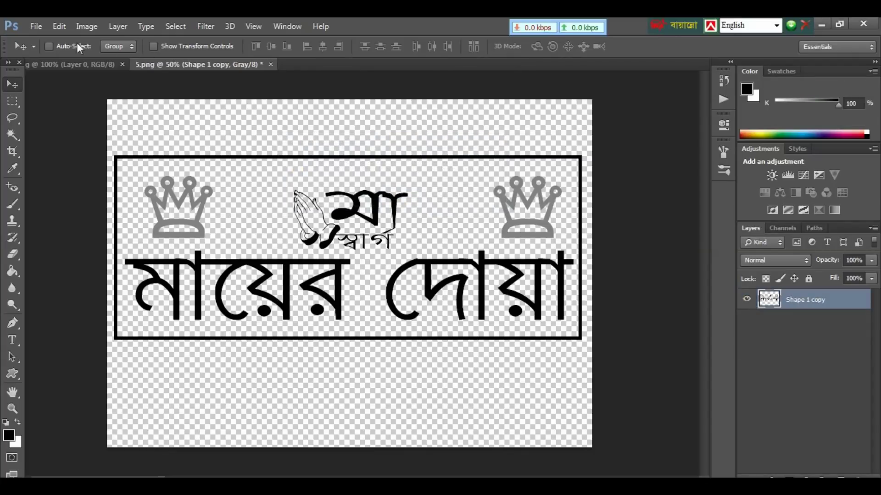
click(39, 26)
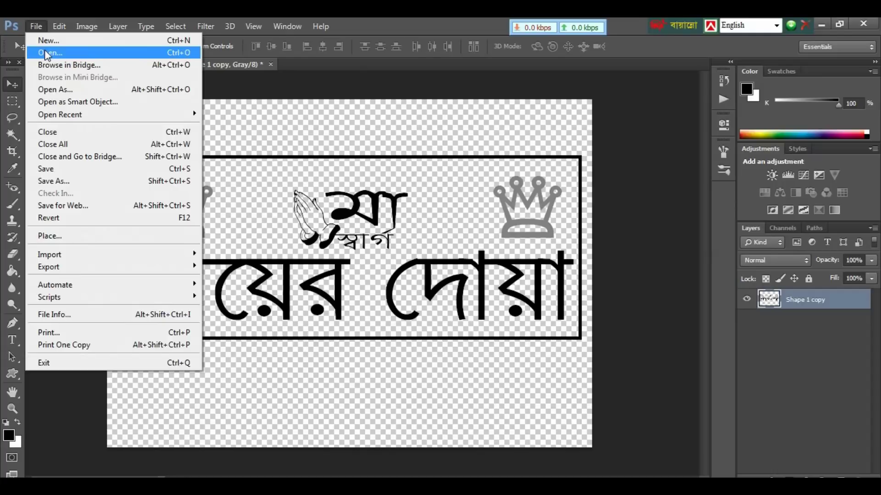
click(44, 49)
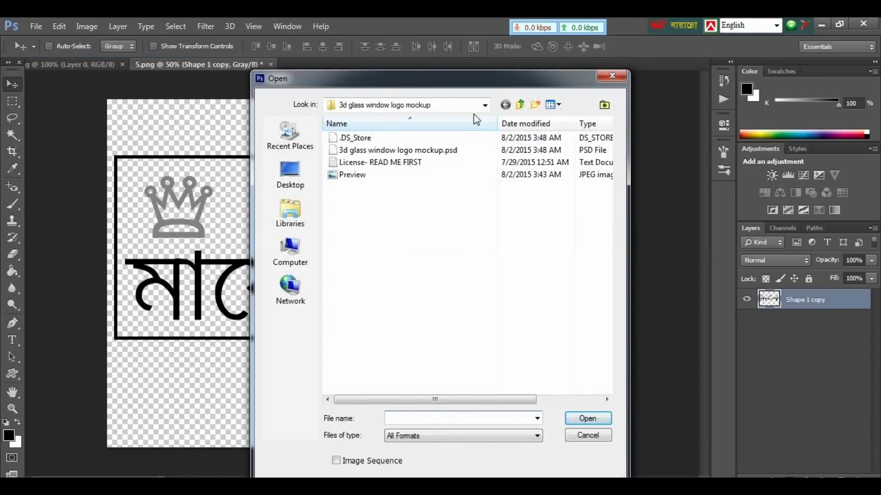
click(520, 110)
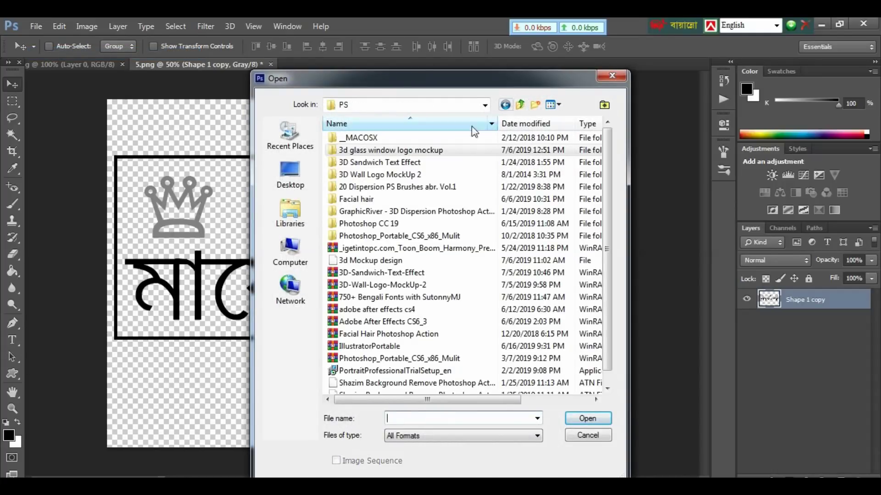
double_click(391, 179)
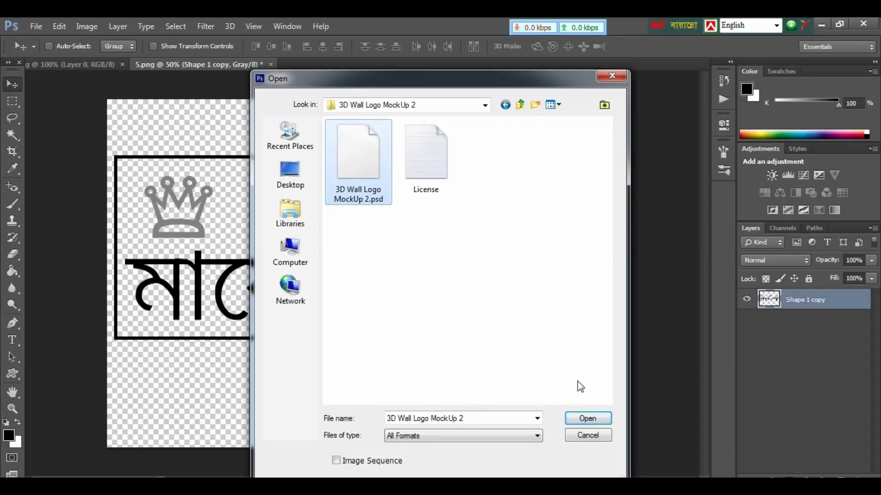
click(588, 418)
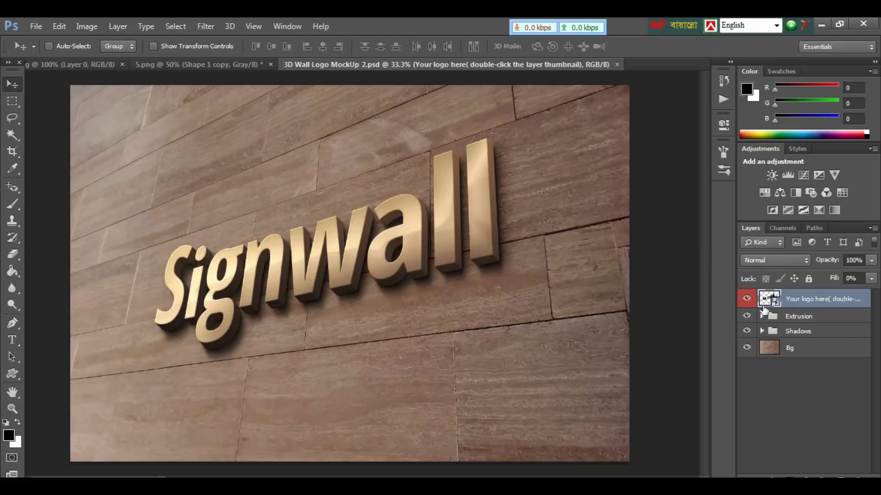
Open the wall mockup's logo smart object contents with layers kept editable.
double_click(774, 302)
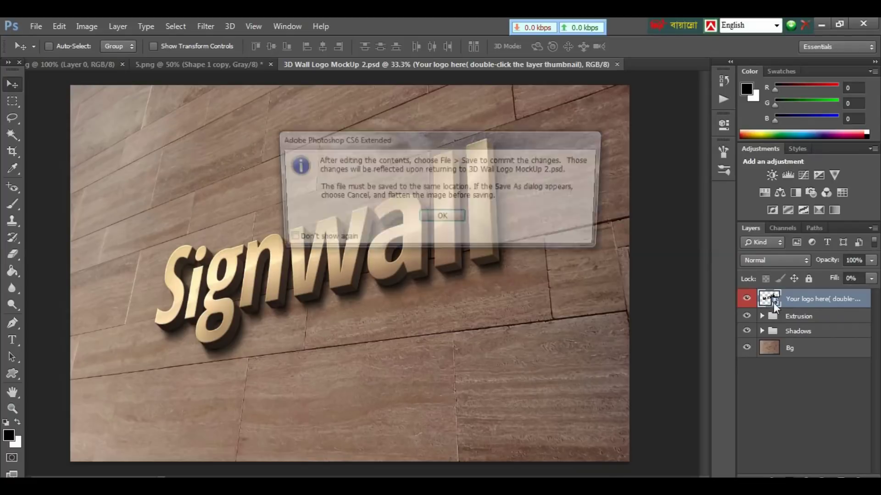
click(450, 219)
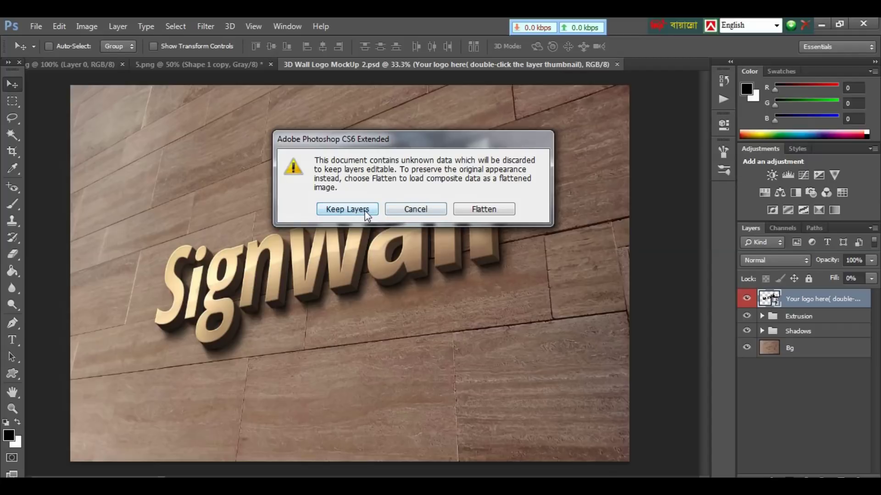
click(348, 209)
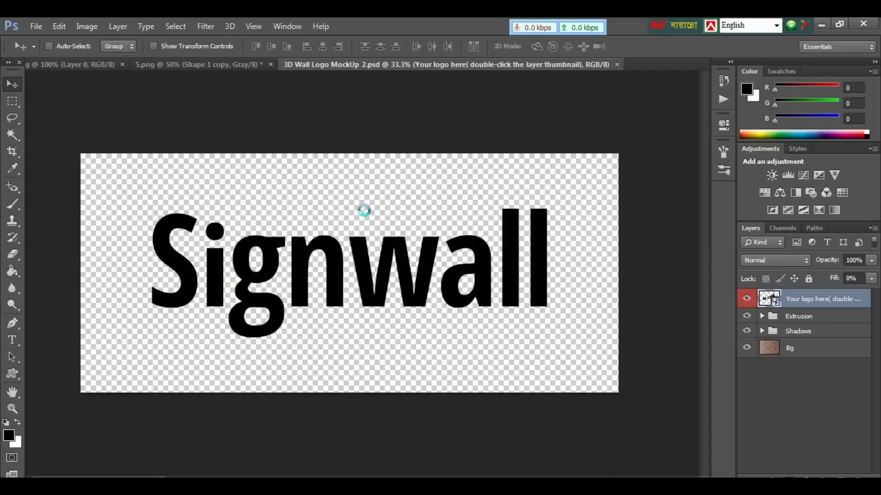
Drag the logo from 5.png into Shape 2.psb and enlarge it to about 126%.
click(220, 65)
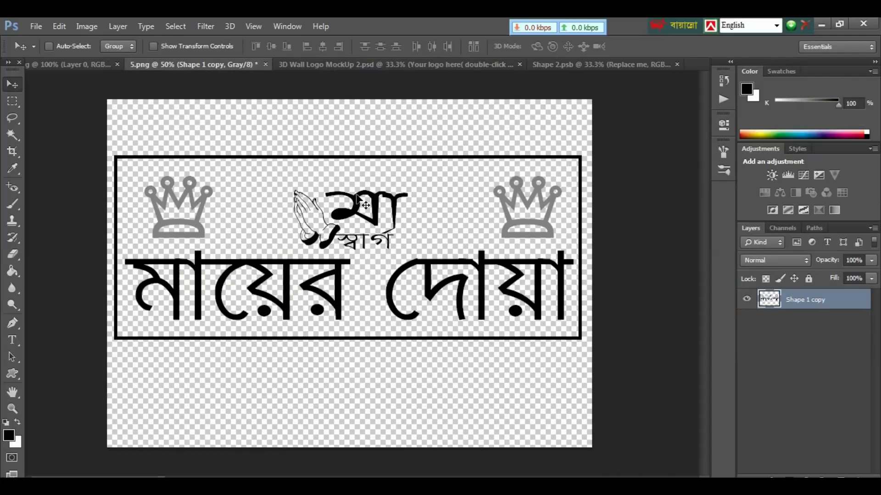
drag(357, 196, 579, 67)
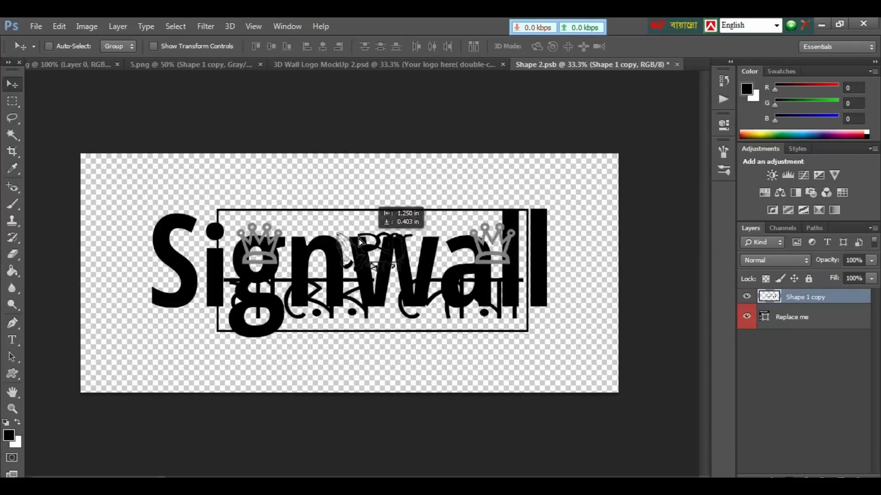
drag(579, 68, 349, 239)
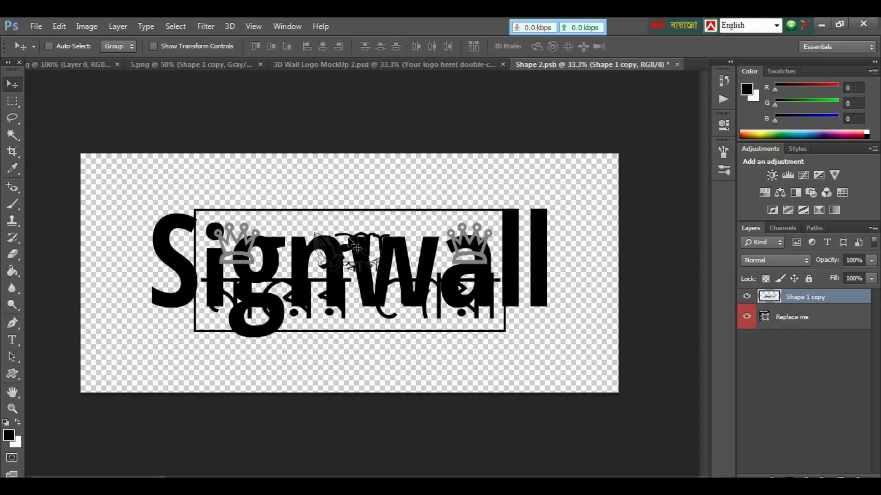
key(ctrl+t)
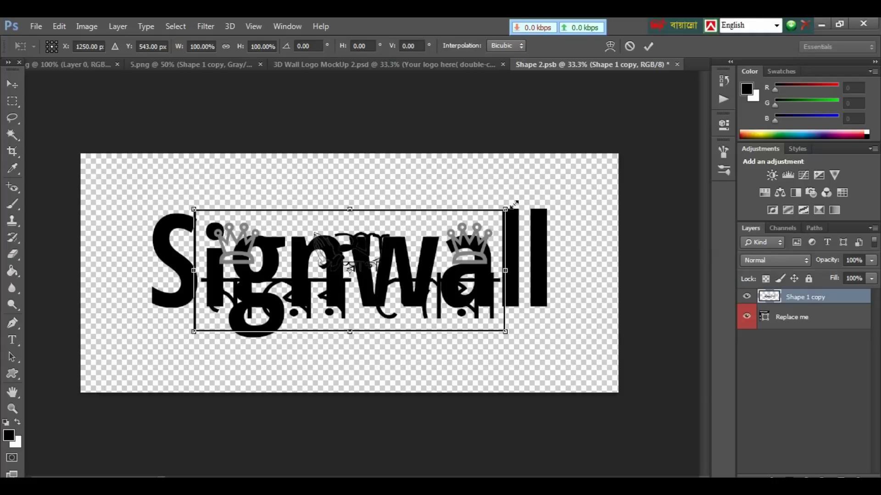
drag(508, 204, 560, 174)
key(Return)
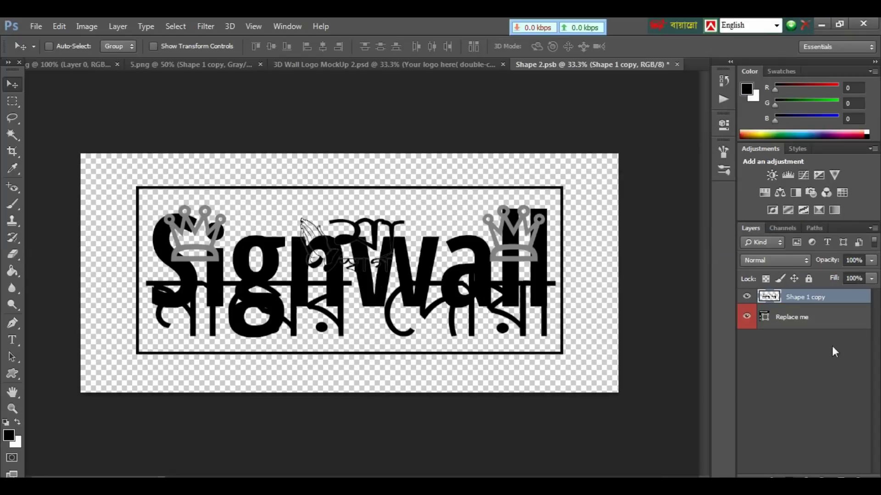
Delete the Replace me placeholder layer, then save and close Shape 2.psb.
click(802, 322)
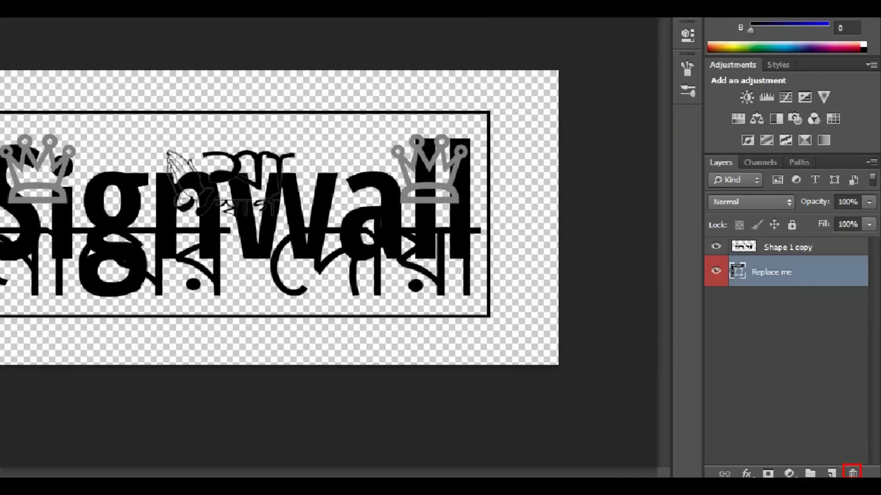
click(852, 473)
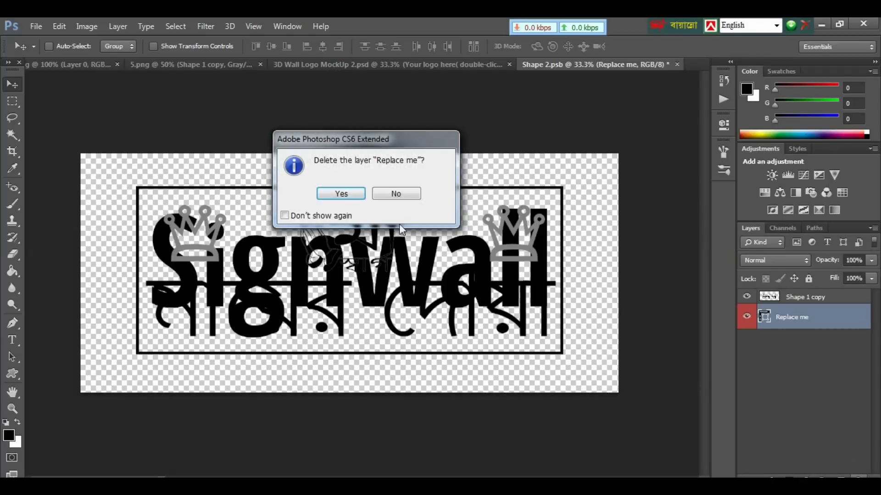
click(345, 194)
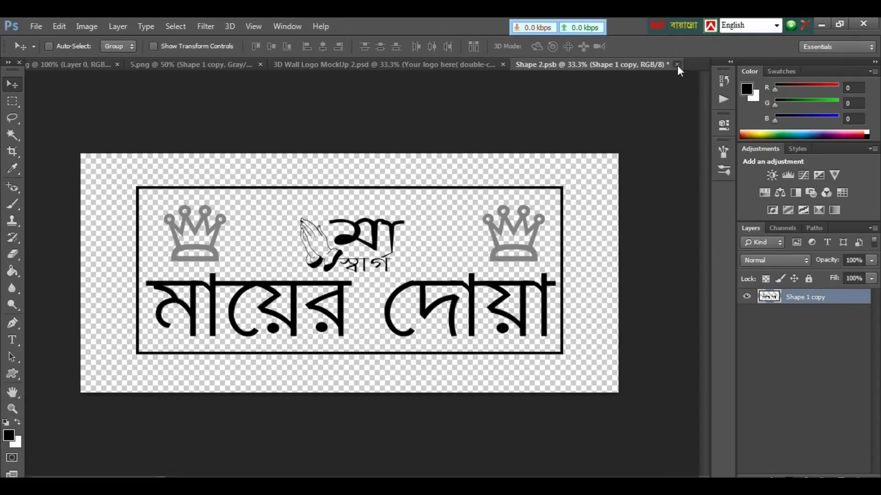
click(676, 65)
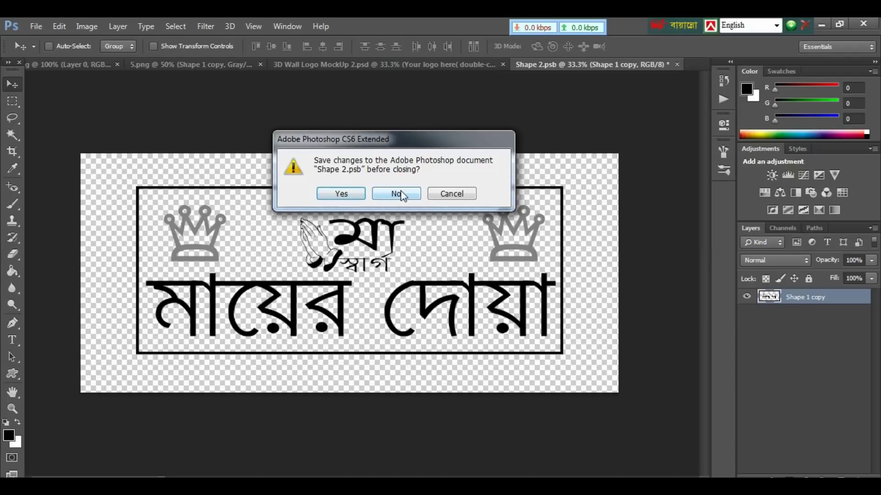
click(341, 194)
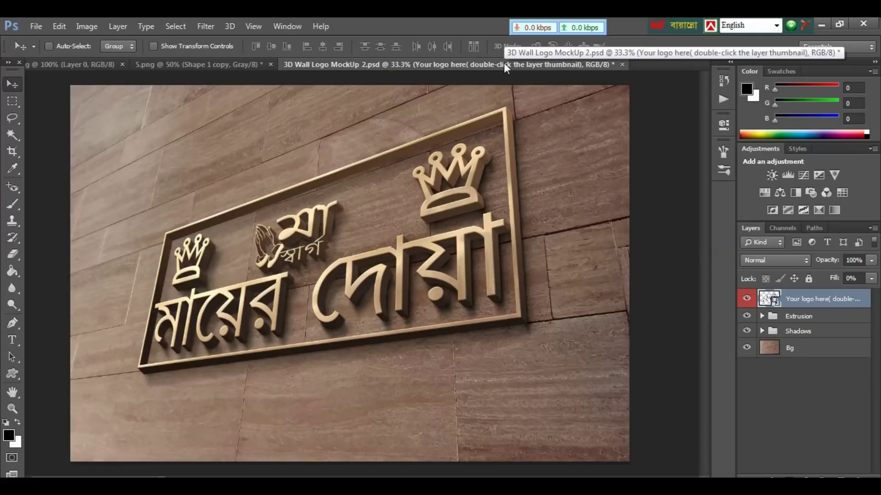
key(ctrl+plus)
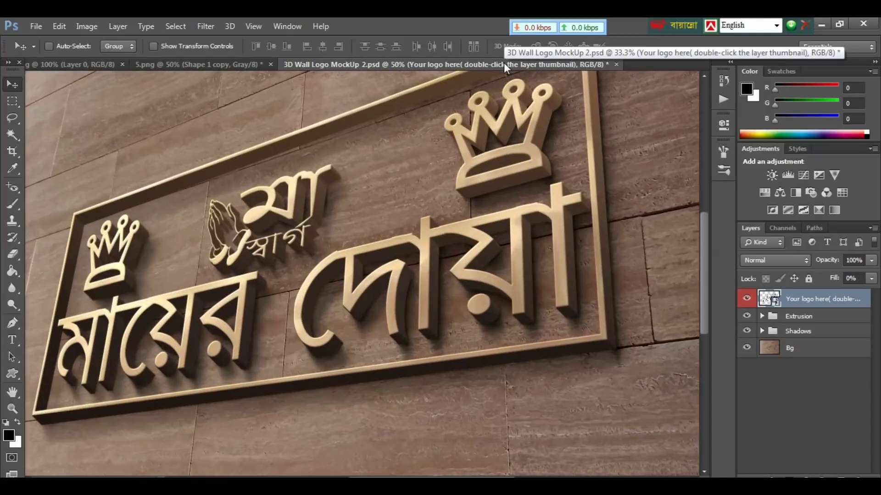
key(ctrl+minus)
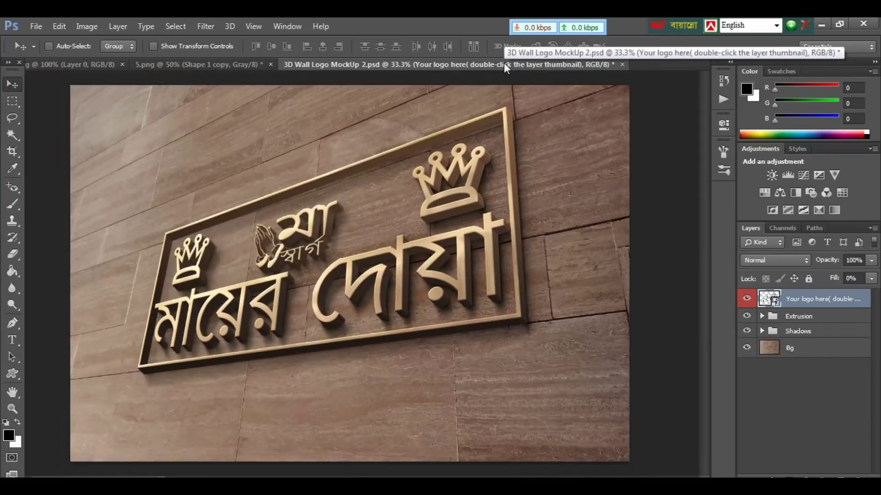